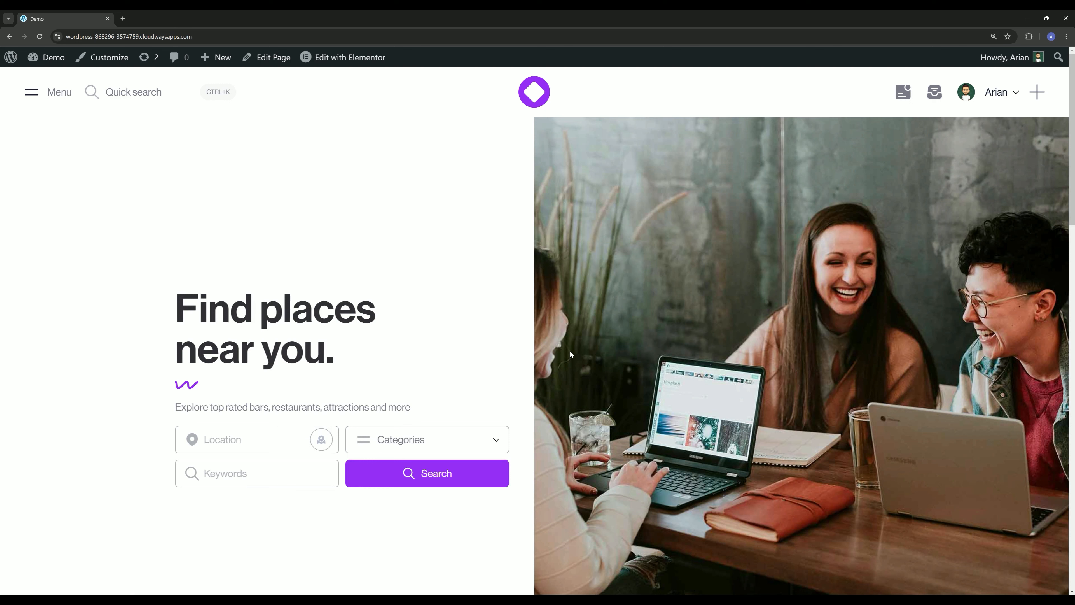
- Create the Inbox template among the Social templates in the general design settings and view its page separately
click(987, 93)
middle_click(53, 61)
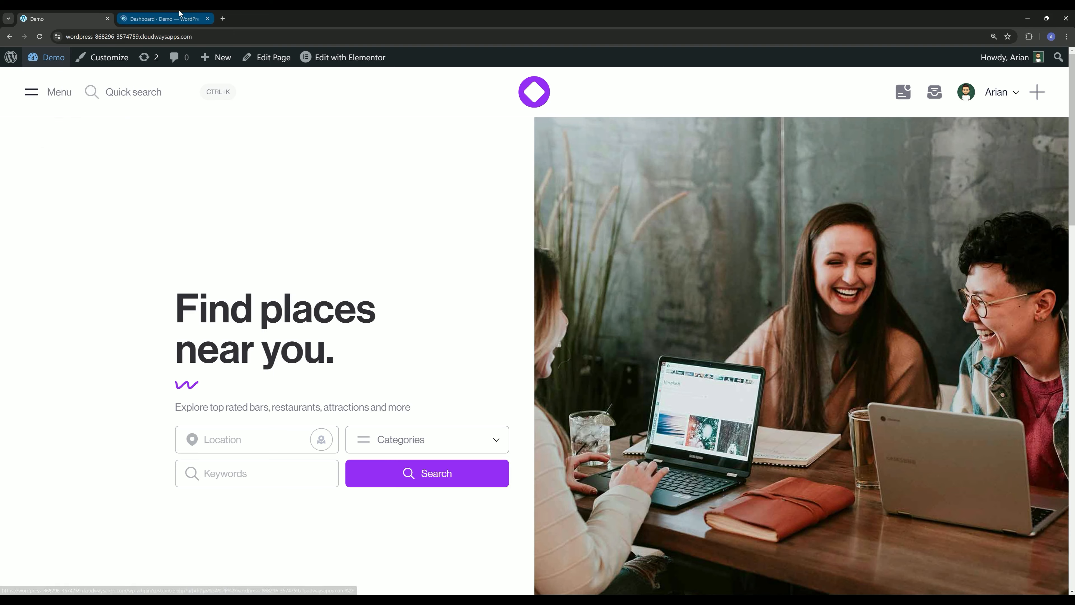
click(179, 13)
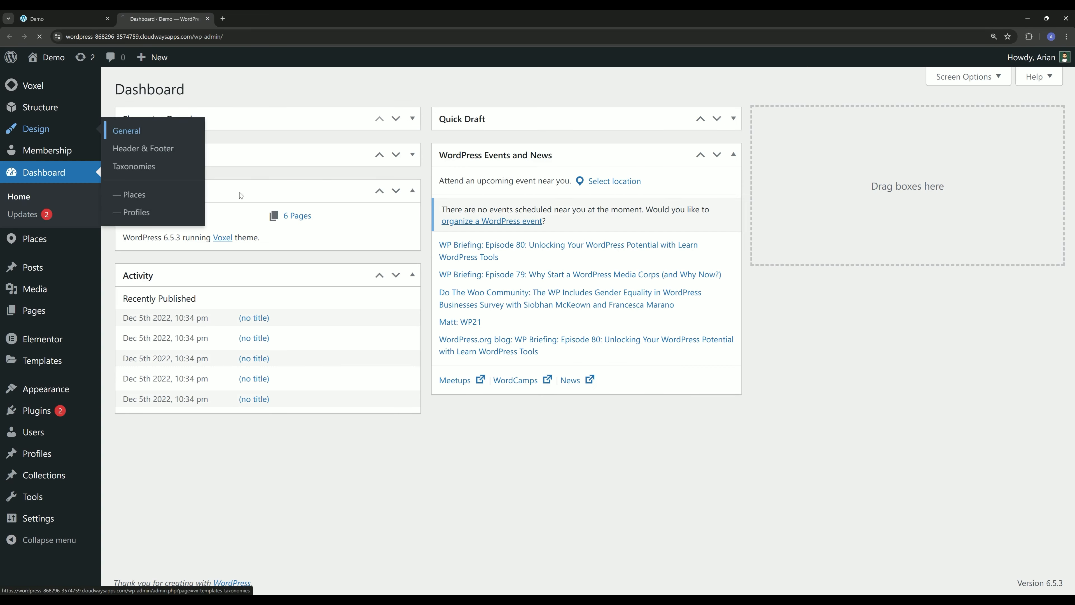
click(121, 131)
click(389, 148)
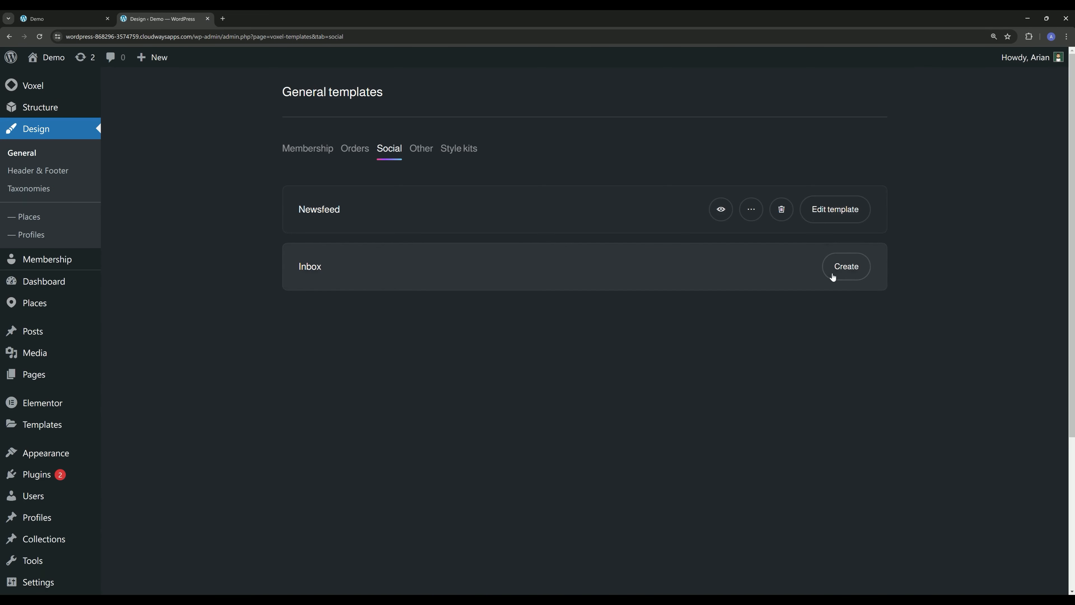
click(839, 271)
click(721, 266)
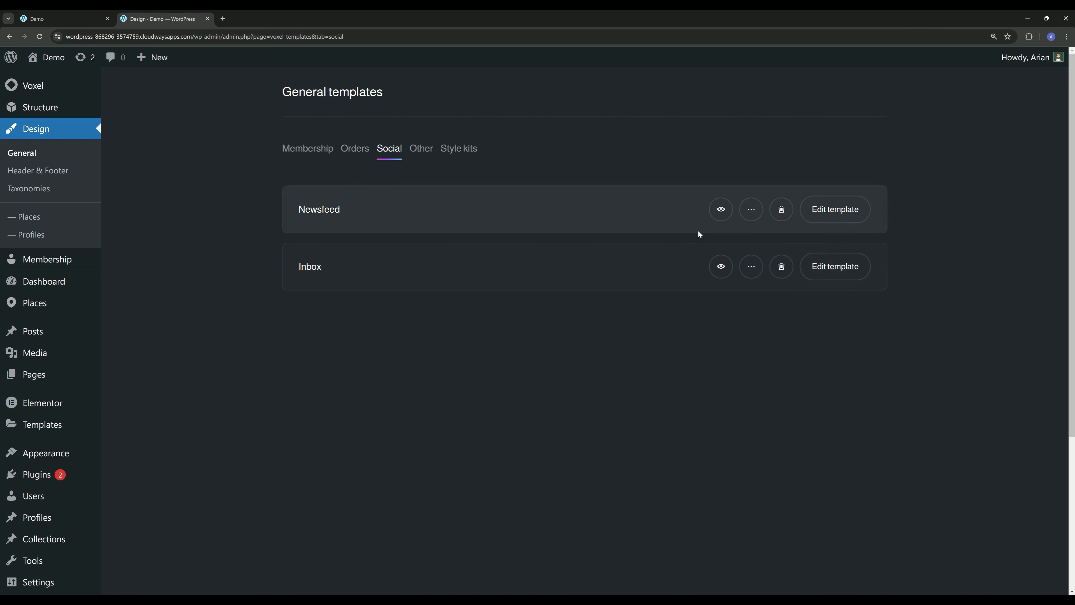
- Add the Inbox page to the User menu and place it between My listings and Account
mouse_move(64, 451)
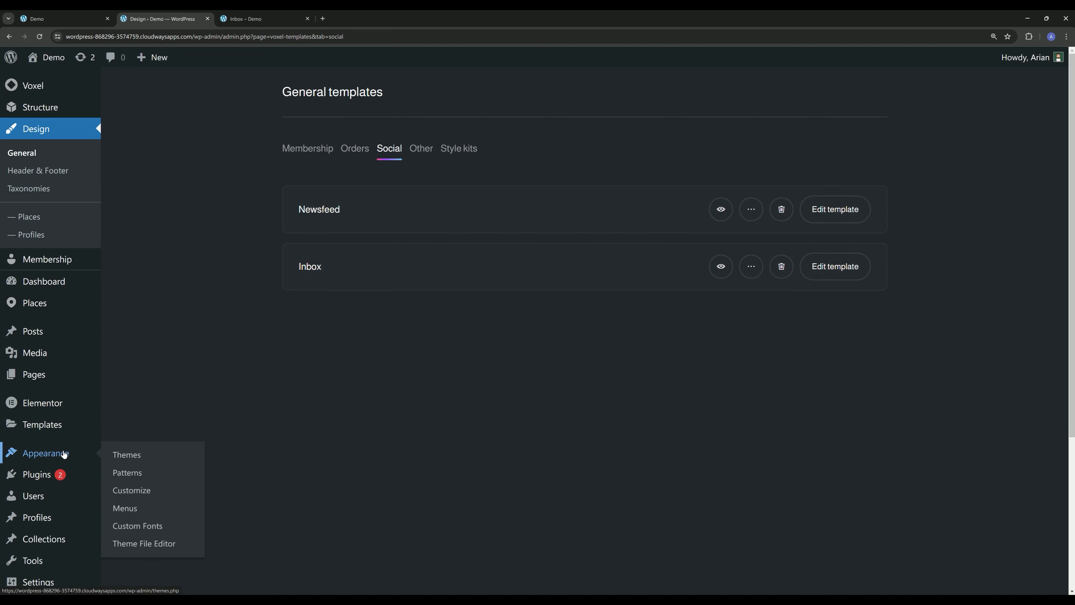
click(143, 507)
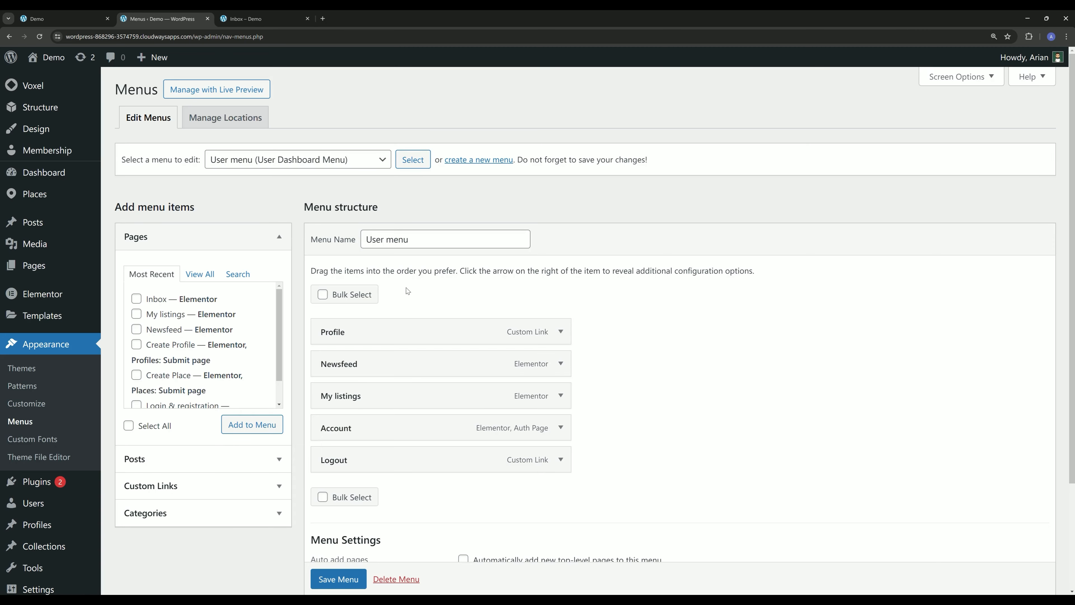
click(153, 299)
click(252, 424)
scroll(452, 365, down, 3)
drag(354, 372, 388, 320)
- Give the Inbox menu item the inbox-full.svg icon, save the menu, and check the user dropdown on the Inbox page
click(561, 301)
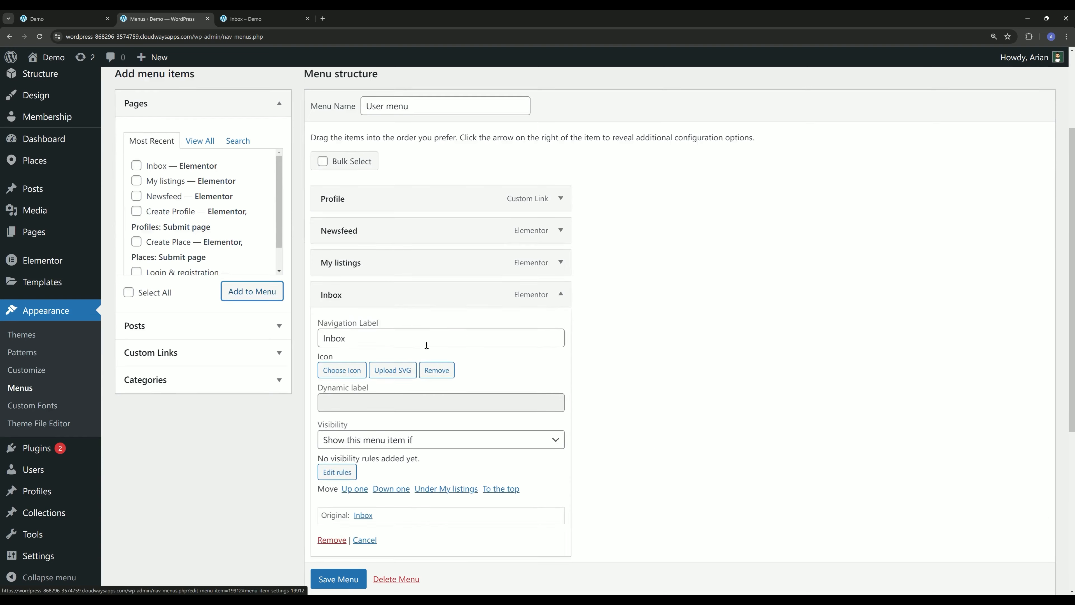
scroll(385, 237, down, 4)
click(389, 212)
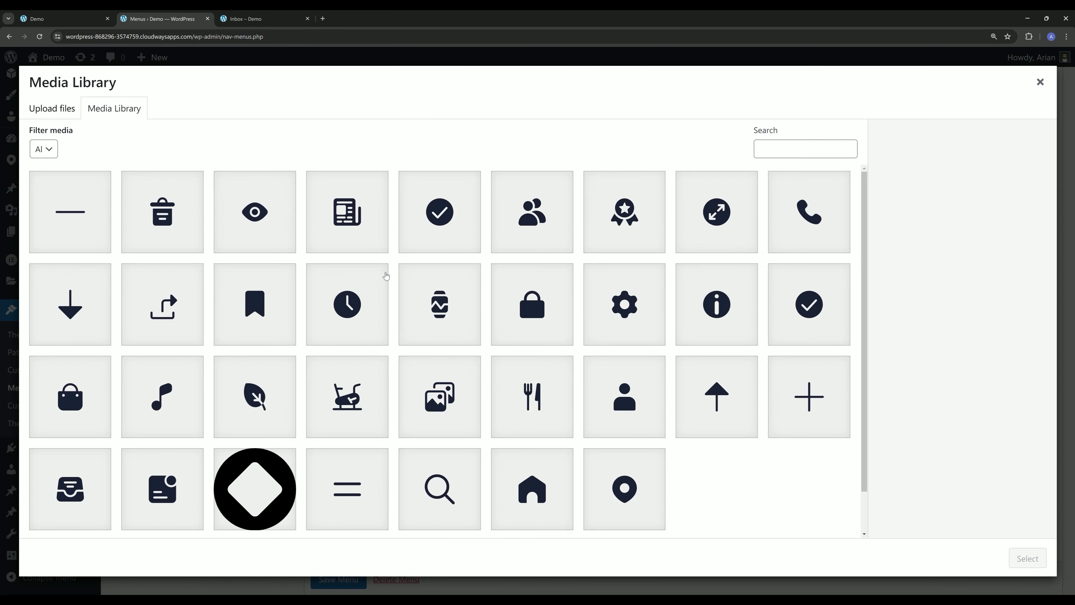
scroll(367, 314, down, 1)
click(59, 462)
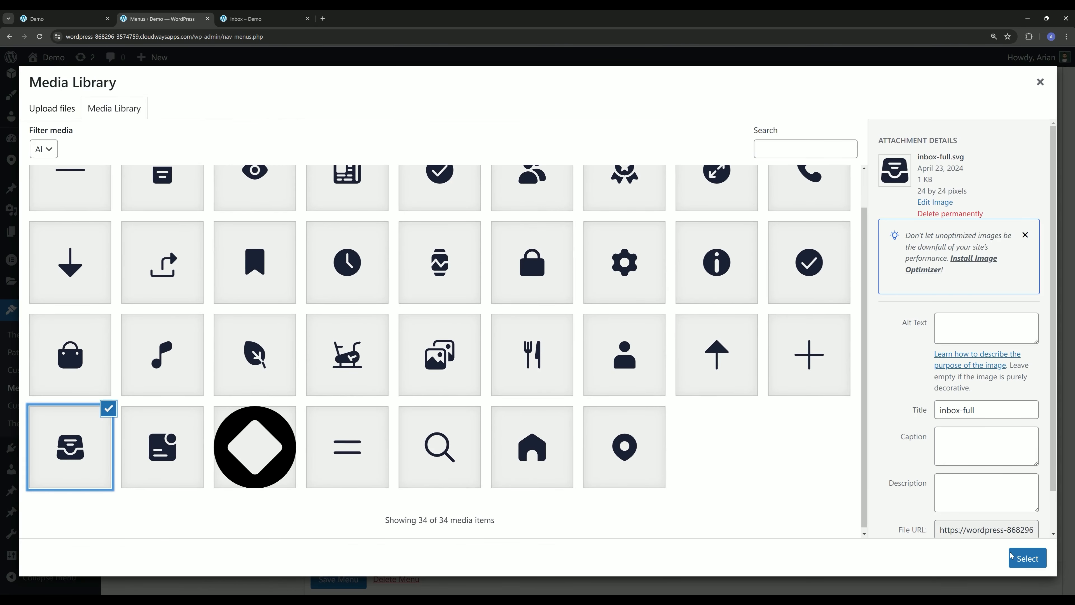
click(1024, 558)
click(336, 579)
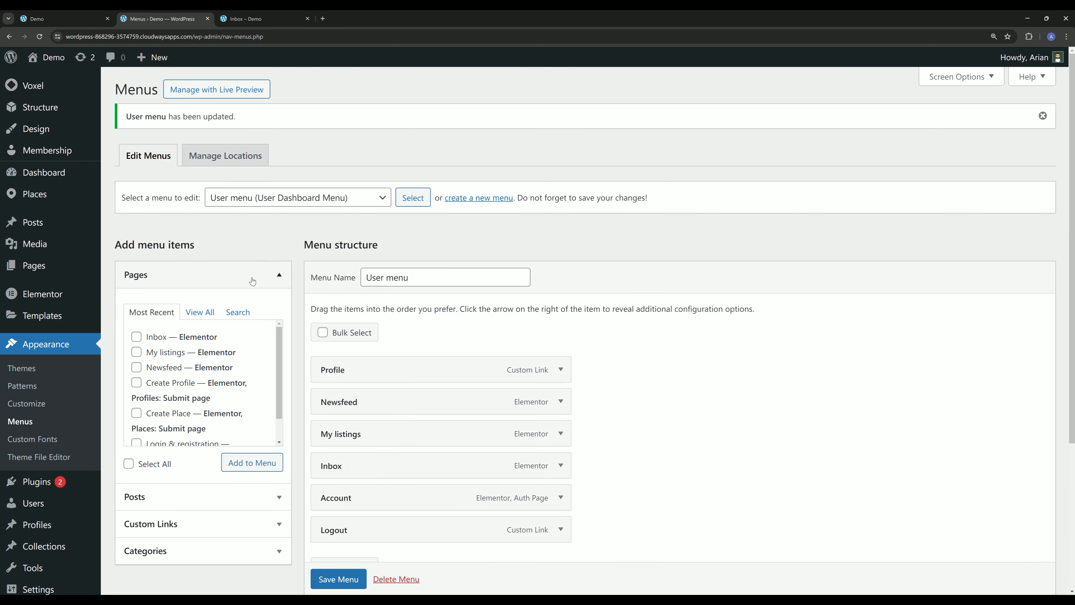
click(262, 19)
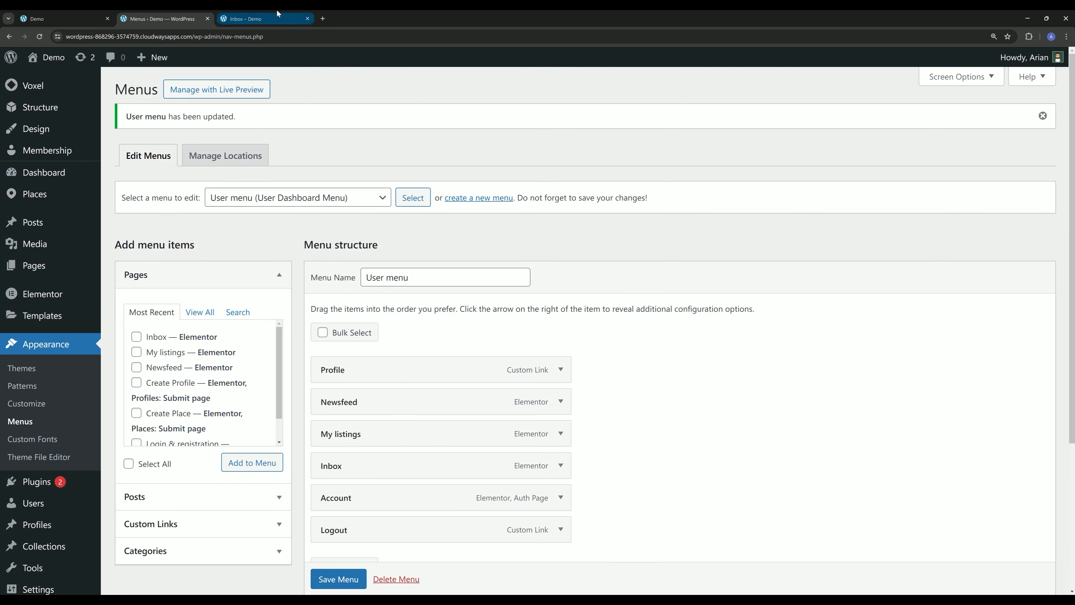
click(966, 92)
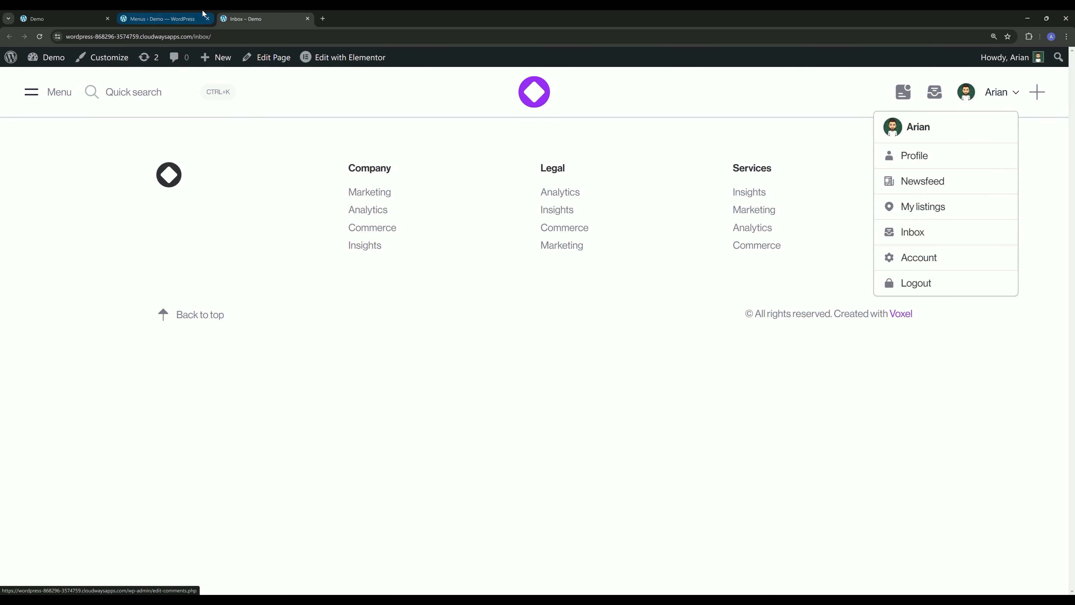
- Open the display conditions of the Dashboard Header template in the Header & Footer design settings
click(161, 19)
mouse_move(70, 135)
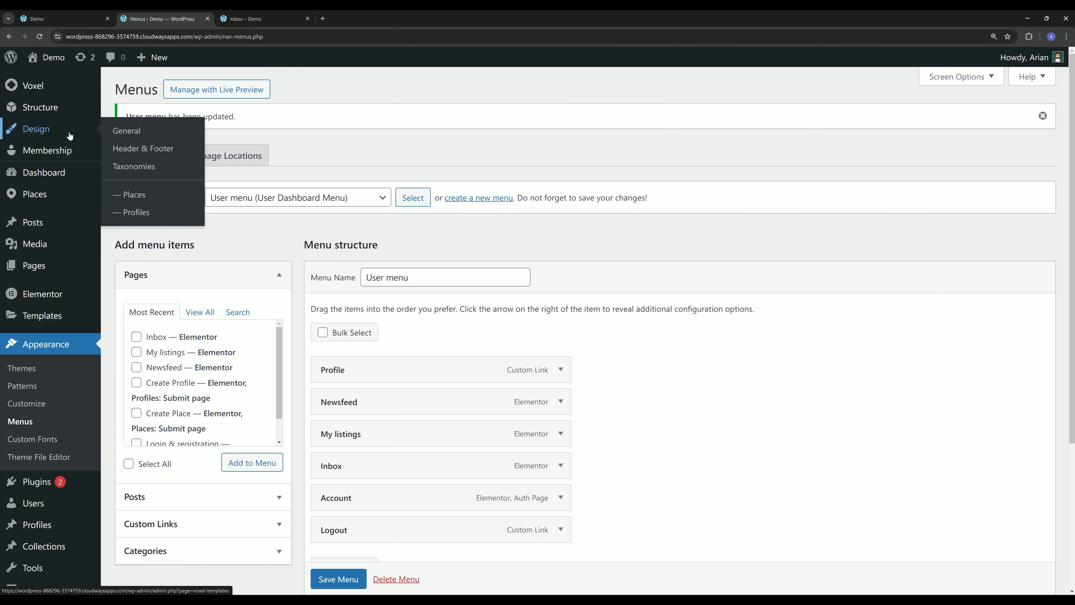
click(140, 148)
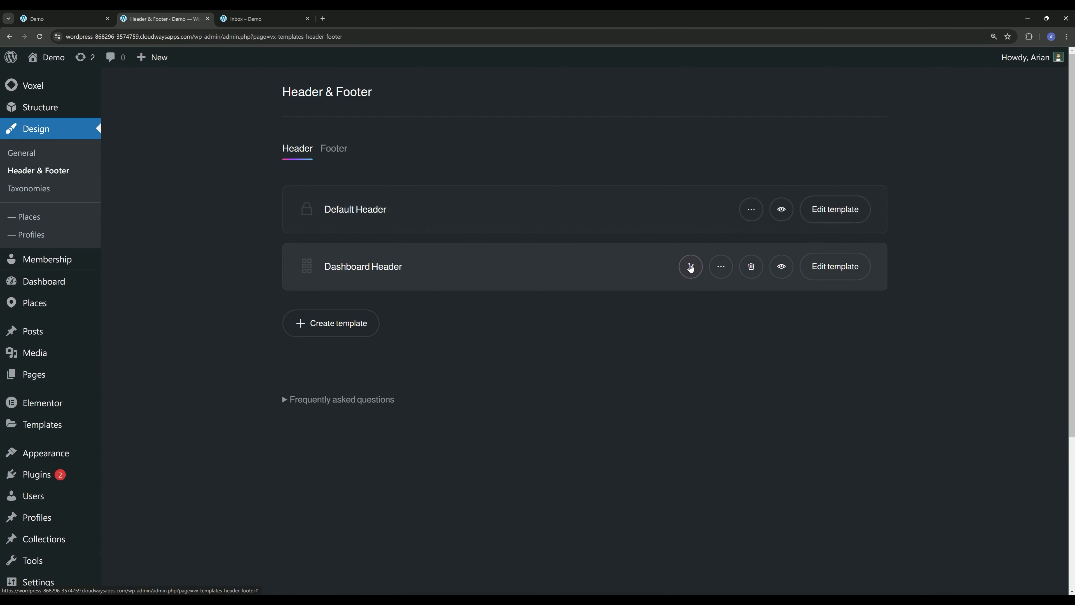
click(691, 267)
scroll(347, 441, down, 6)
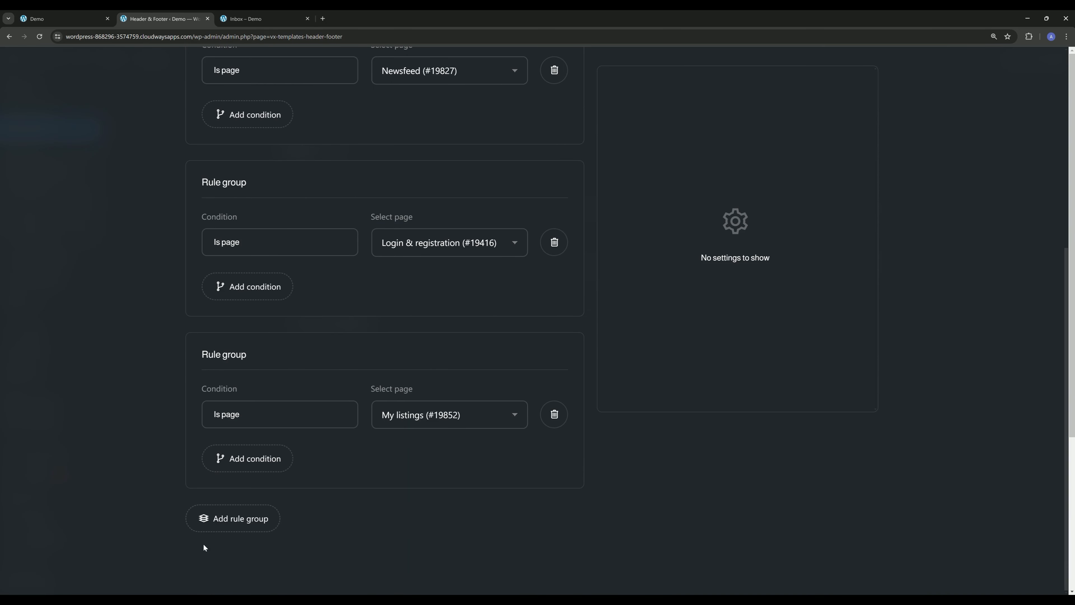
- Add a rule group with the condition Is page set to Inbox (#19911) and save the header conditions
click(217, 527)
scroll(339, 424, down, 3)
click(322, 420)
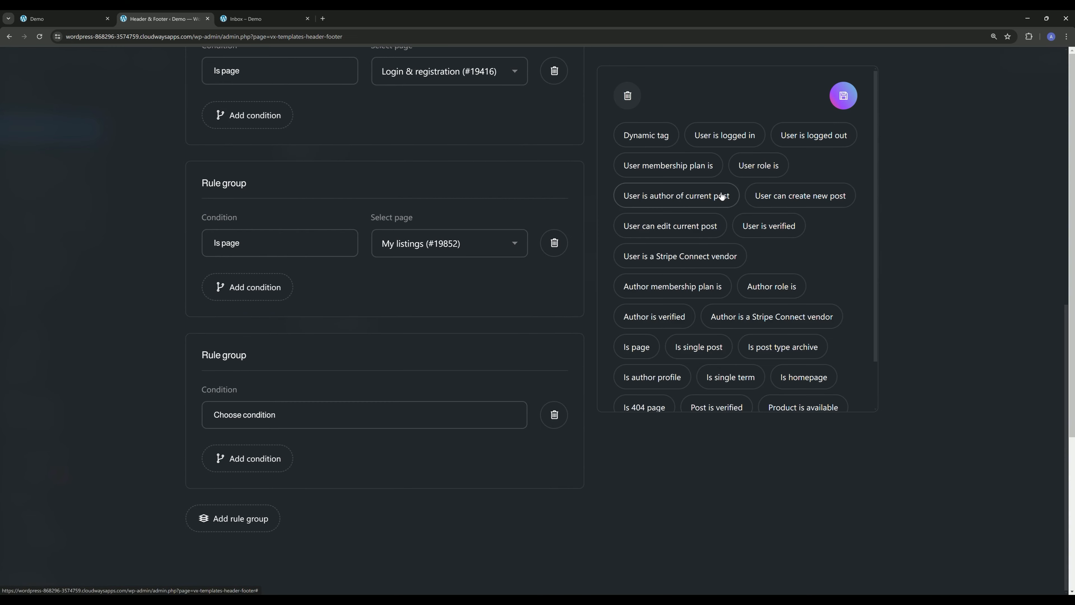
click(637, 347)
click(423, 415)
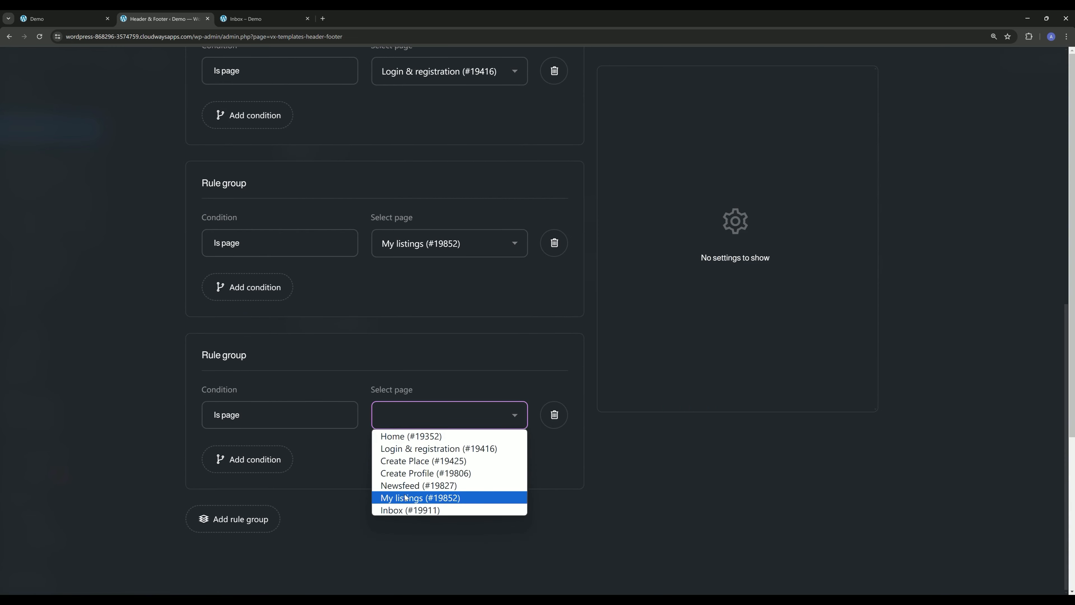
click(405, 510)
scroll(770, 209, up, 9)
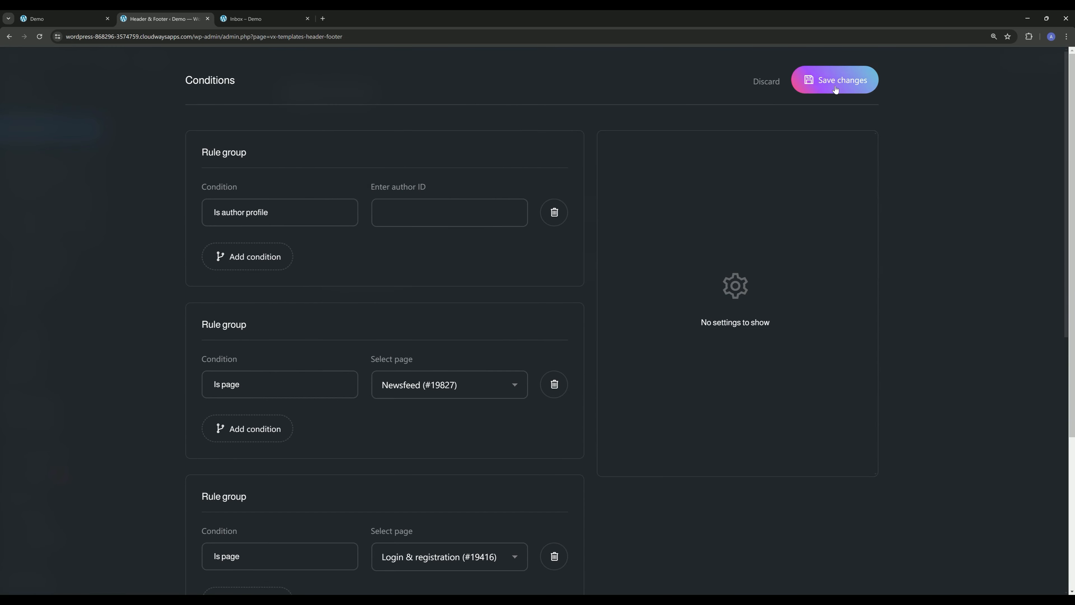
click(834, 85)
- Check the dashboard header and the user dropdown on the live Inbox page
key(ctrl+Tab)
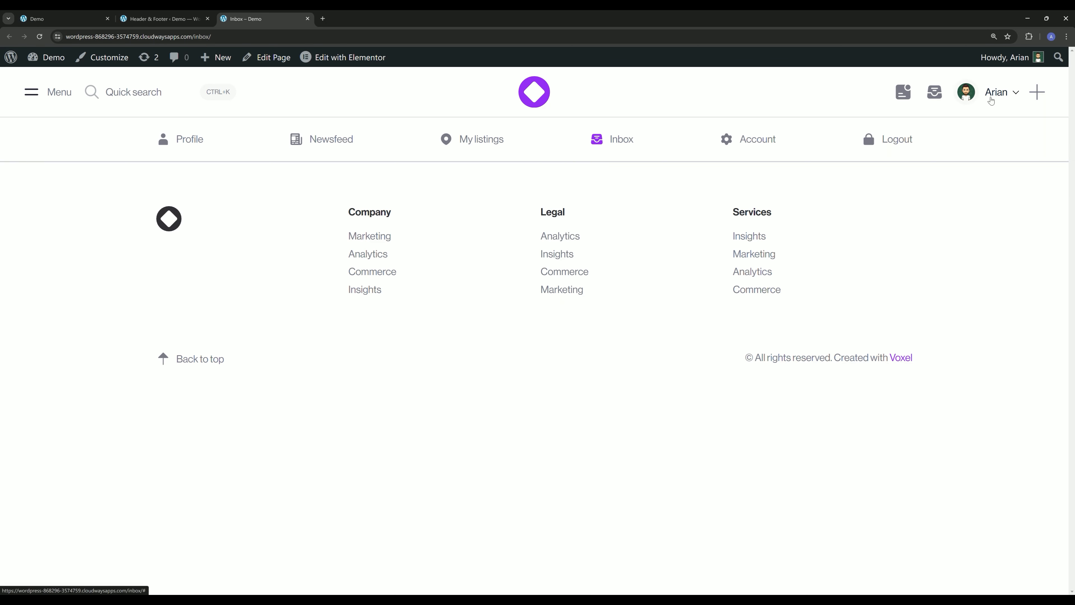
click(990, 96)
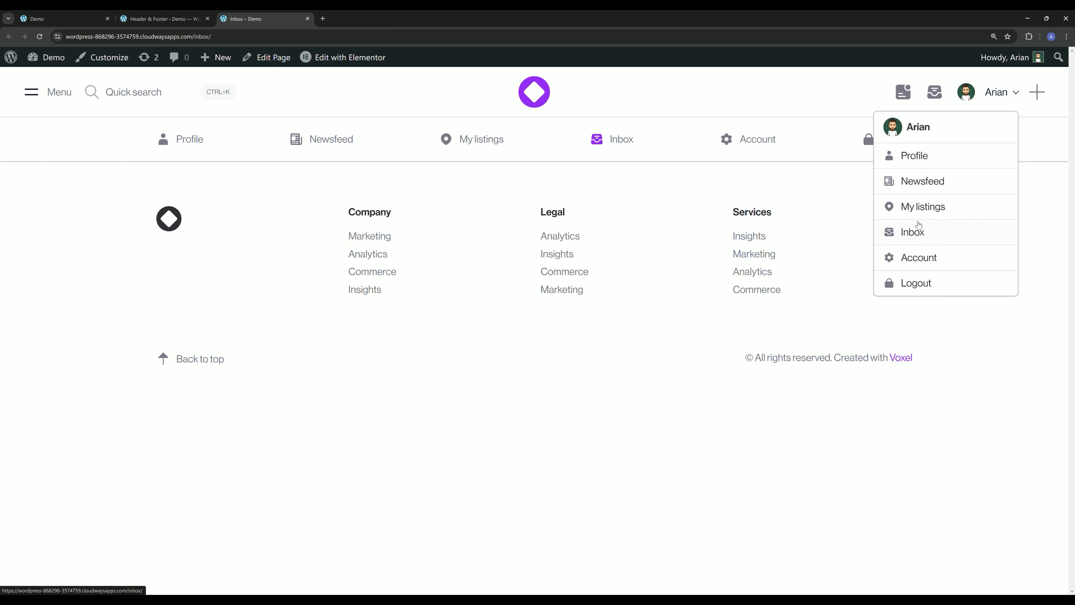
click(257, 217)
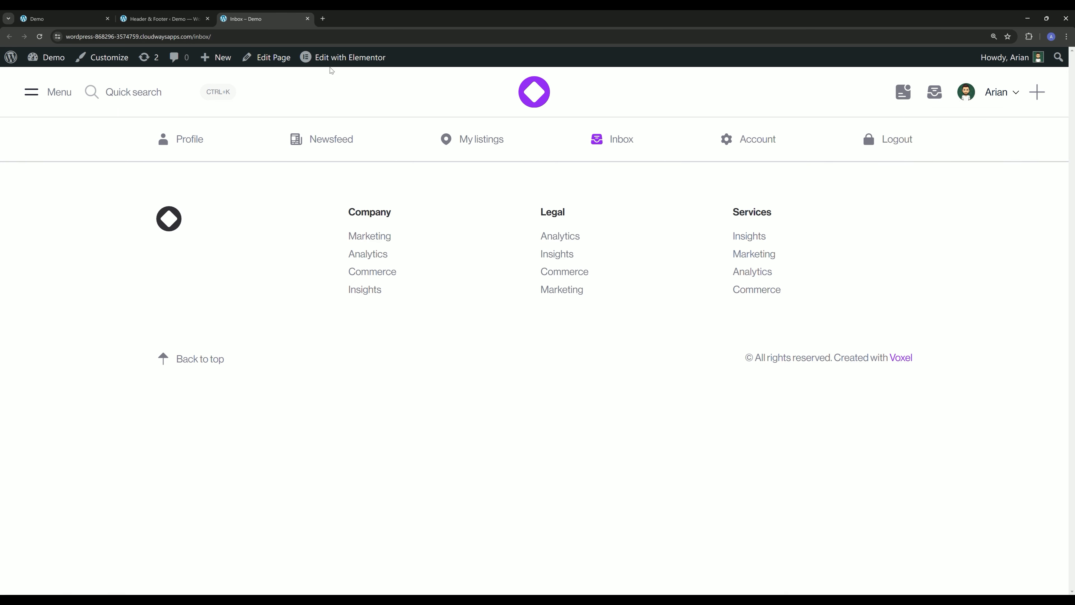
- Open the Inbox page and the My listings page in separate Elementor editors
middle_click(338, 57)
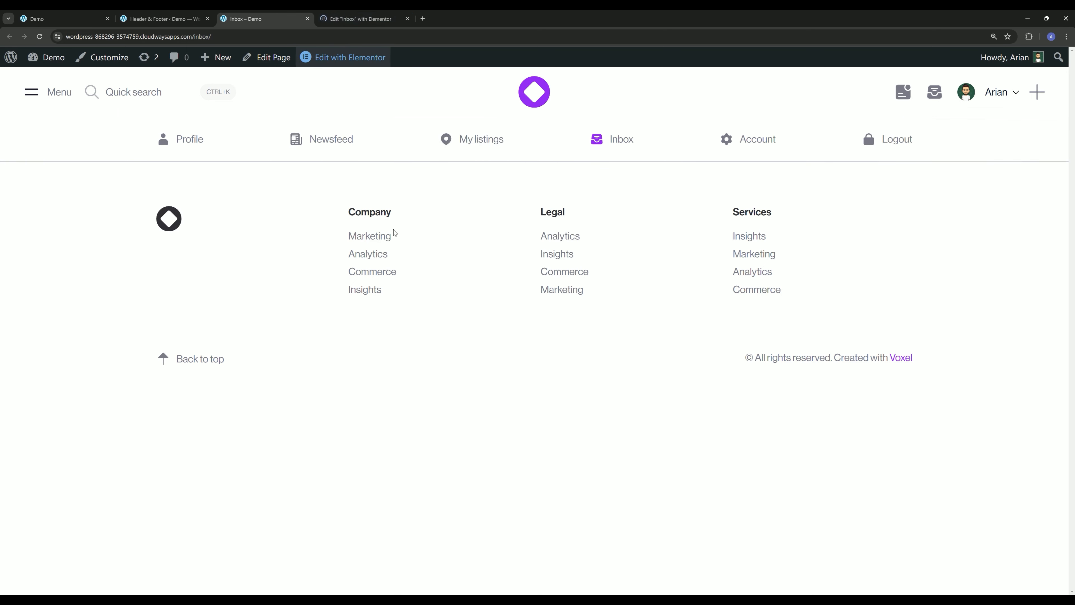
click(471, 143)
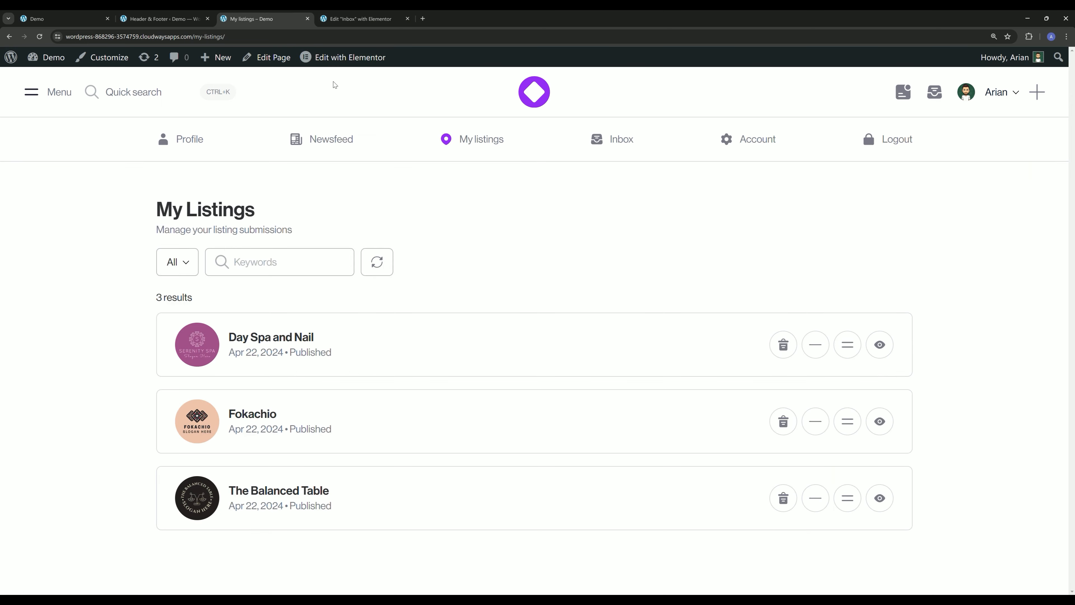
middle_click(339, 57)
click(464, 19)
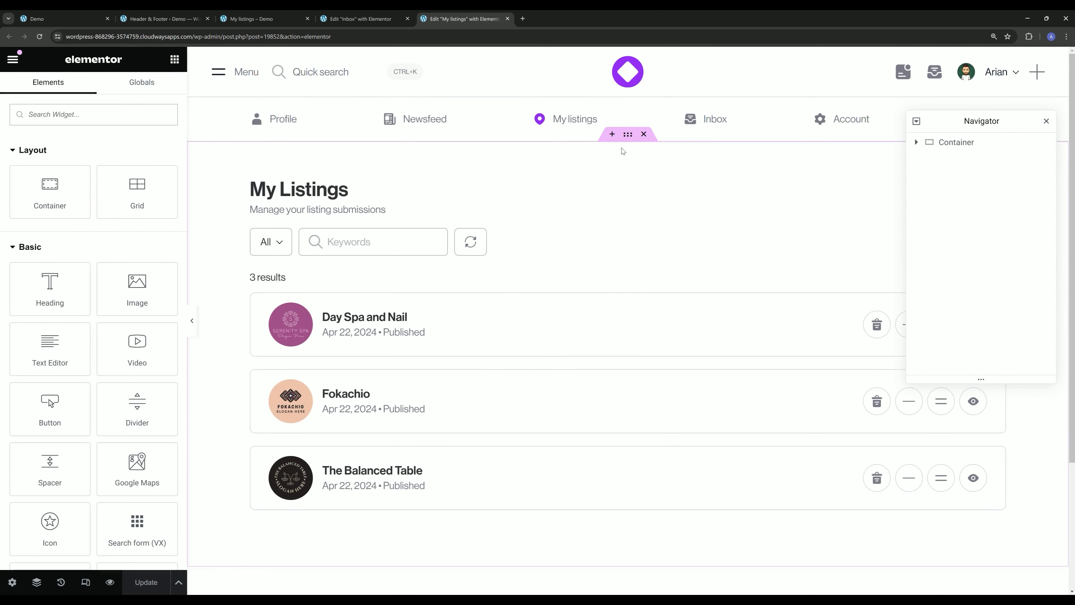
- Copy the outer container of the My listings page and paste it into the empty Inbox page
right_click(628, 135)
click(657, 225)
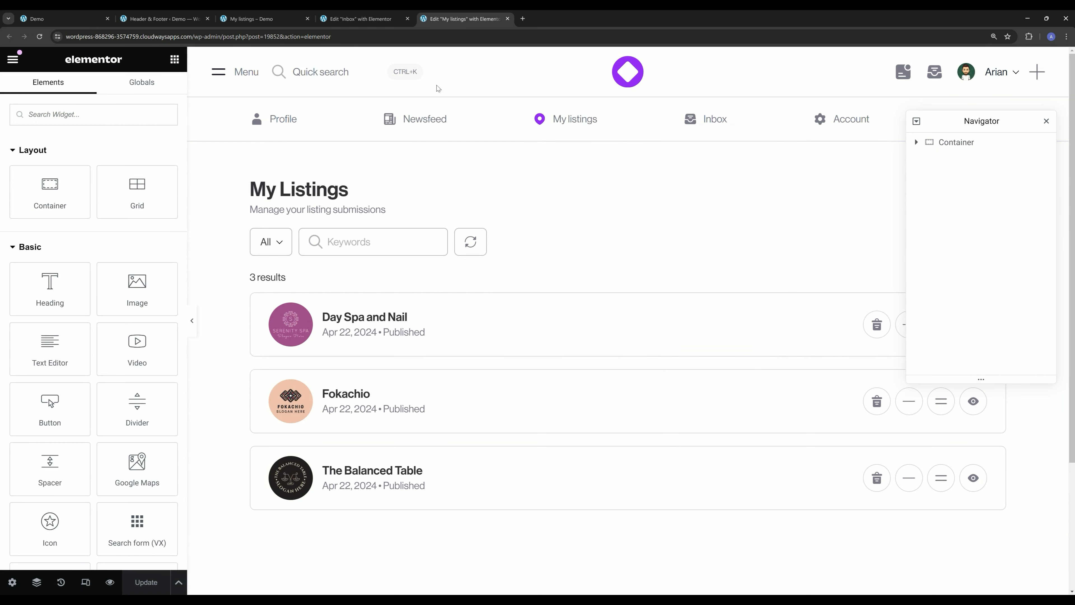
click(337, 17)
right_click(407, 242)
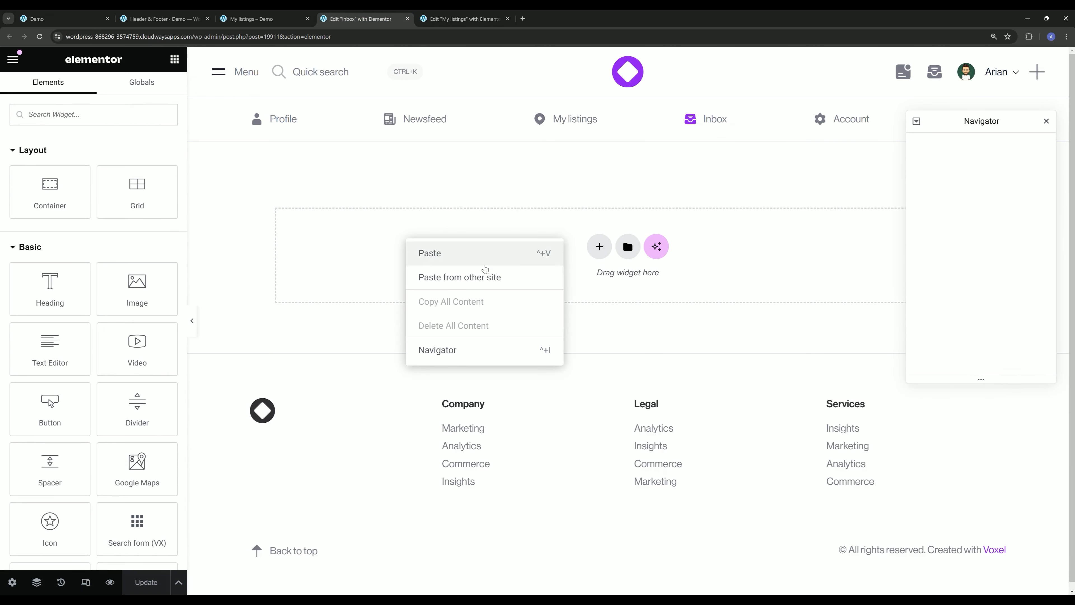
click(485, 267)
- Delete the Search form (VX) and Post feed (VX) widgets from the pasted container
right_click(271, 253)
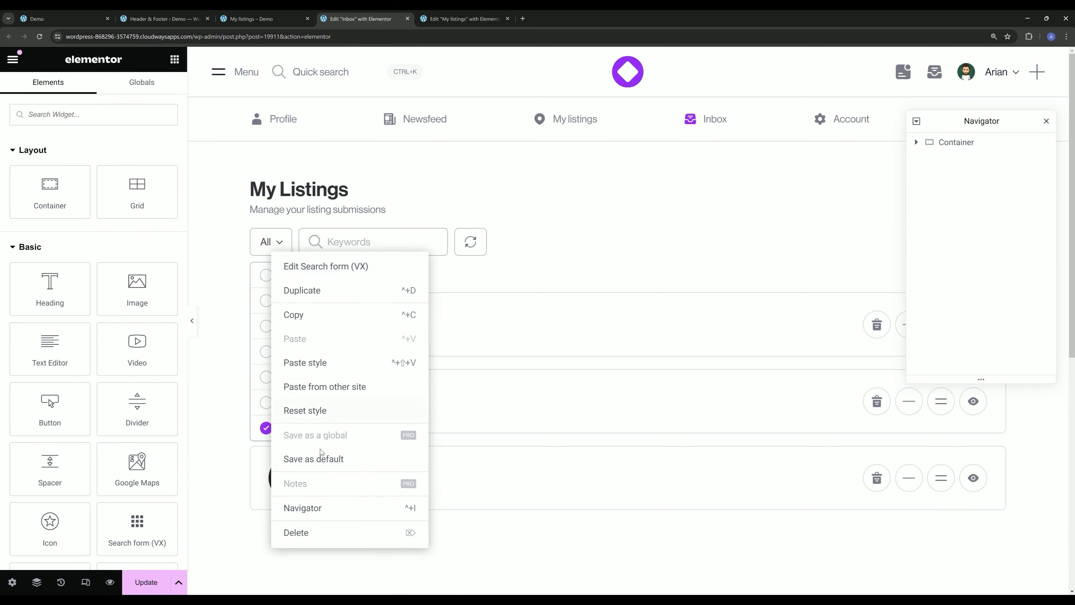
click(324, 532)
right_click(443, 300)
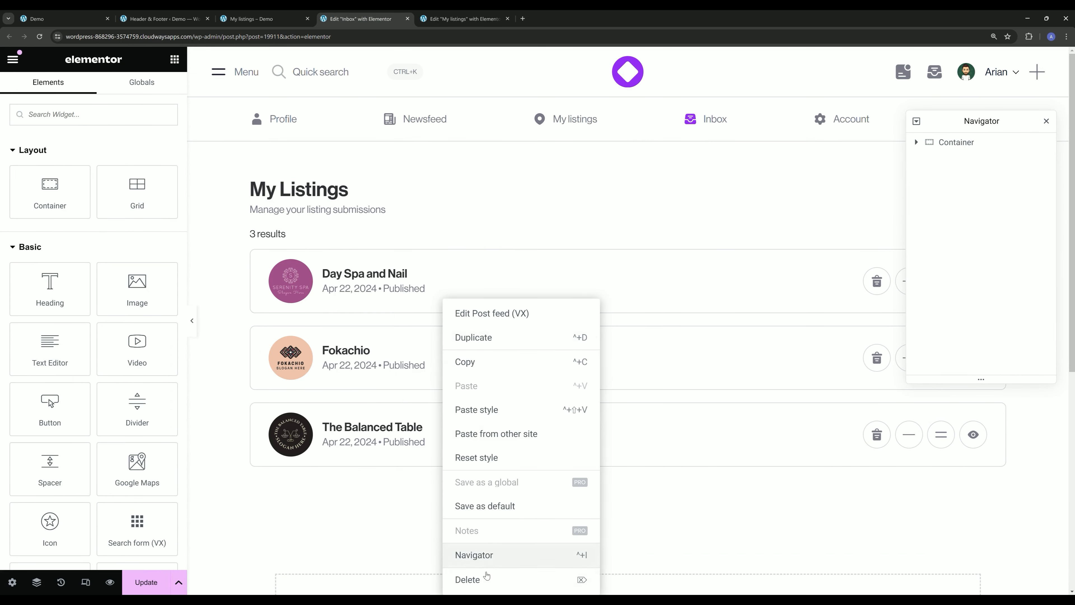
click(486, 575)
- Change the Inbox page's heading title to "Messages"
click(305, 190)
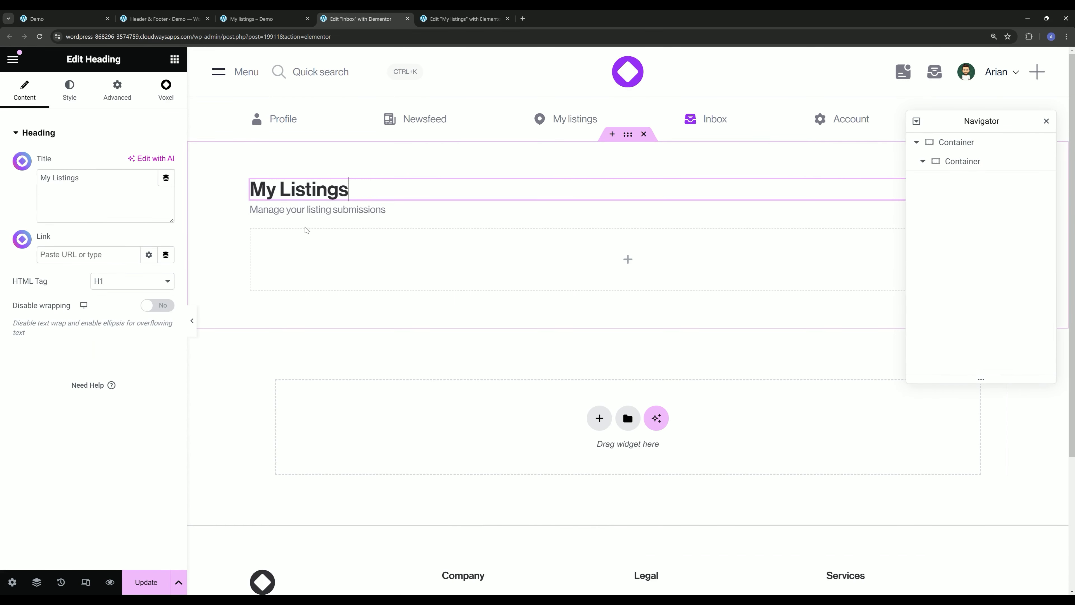
click(96, 204)
key(ctrl+a)
text(Messages)
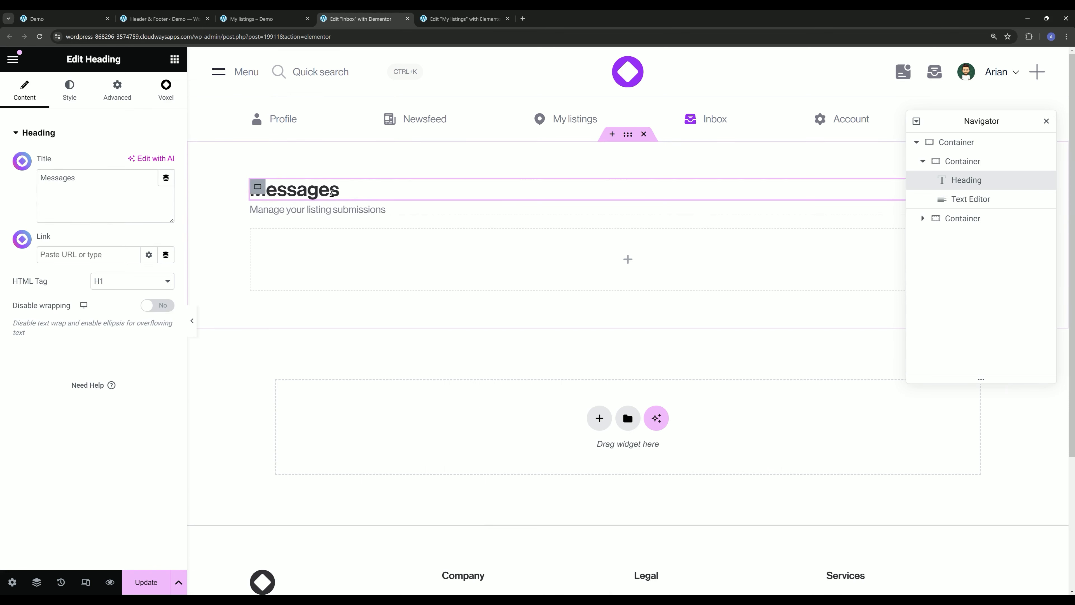
- Replace the text under the heading with "Your inbox displays messages related to your account and listings" and update the page
click(331, 210)
click(111, 265)
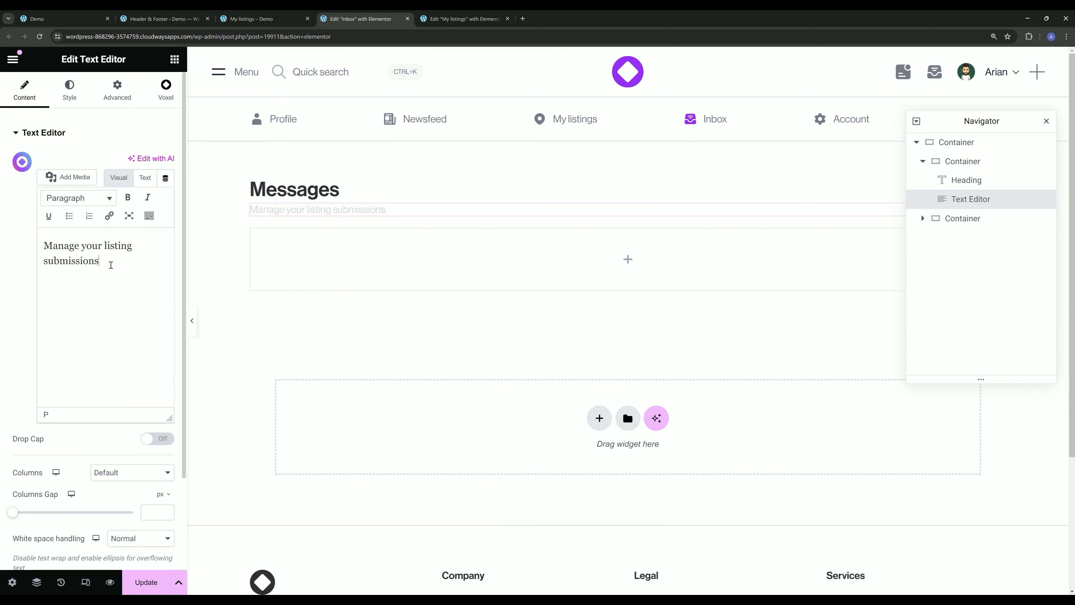
key(ctrl+a)
text(Your inbox displays messages related to your account and listings)
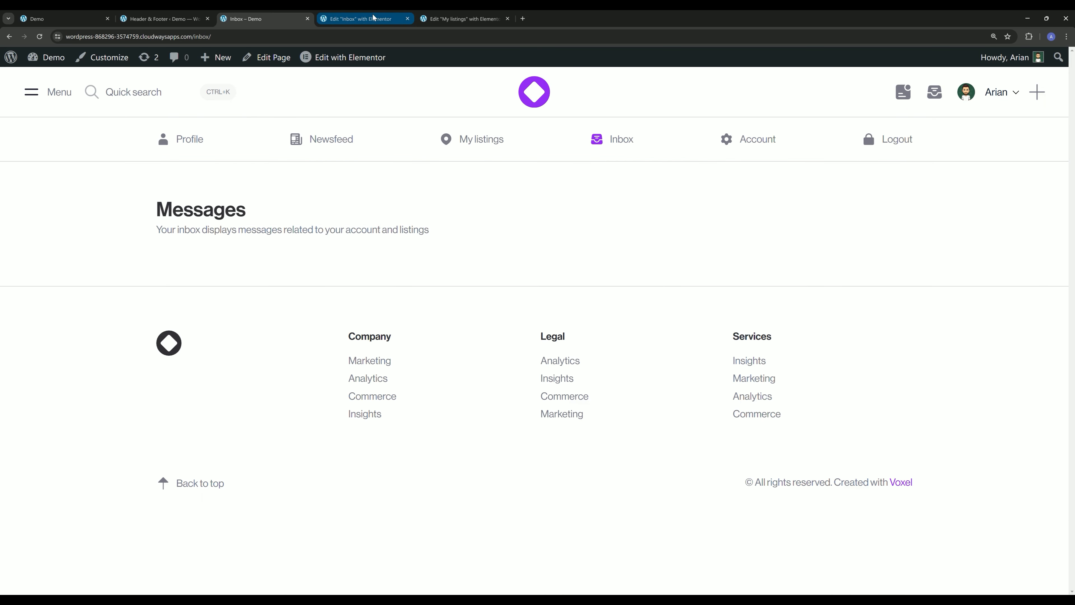
click(373, 18)
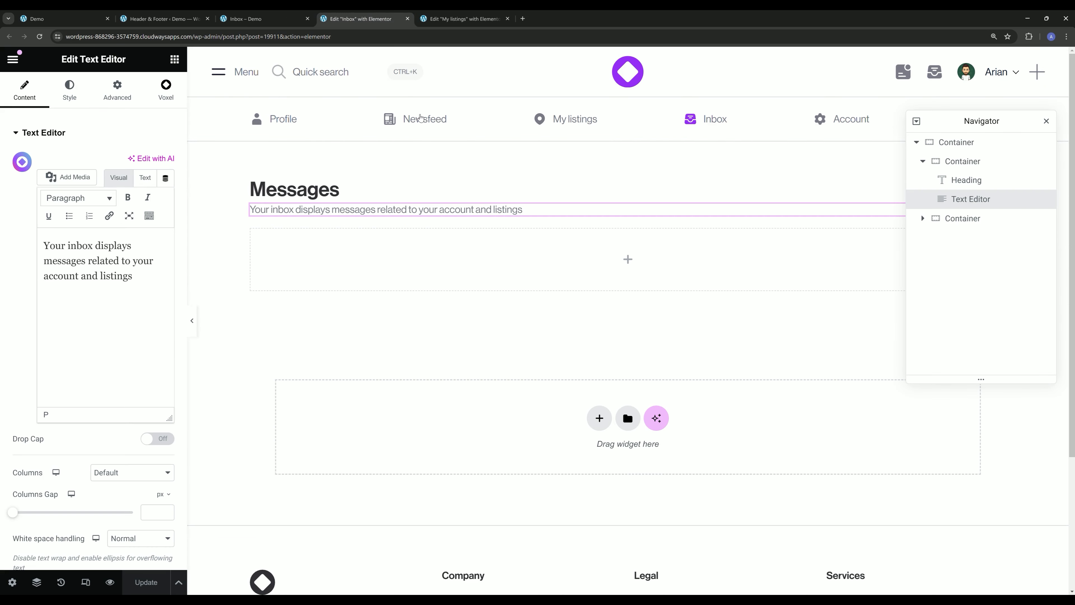
- Hide the footer on the Inbox page through its Voxel page settings and update the page
click(12, 582)
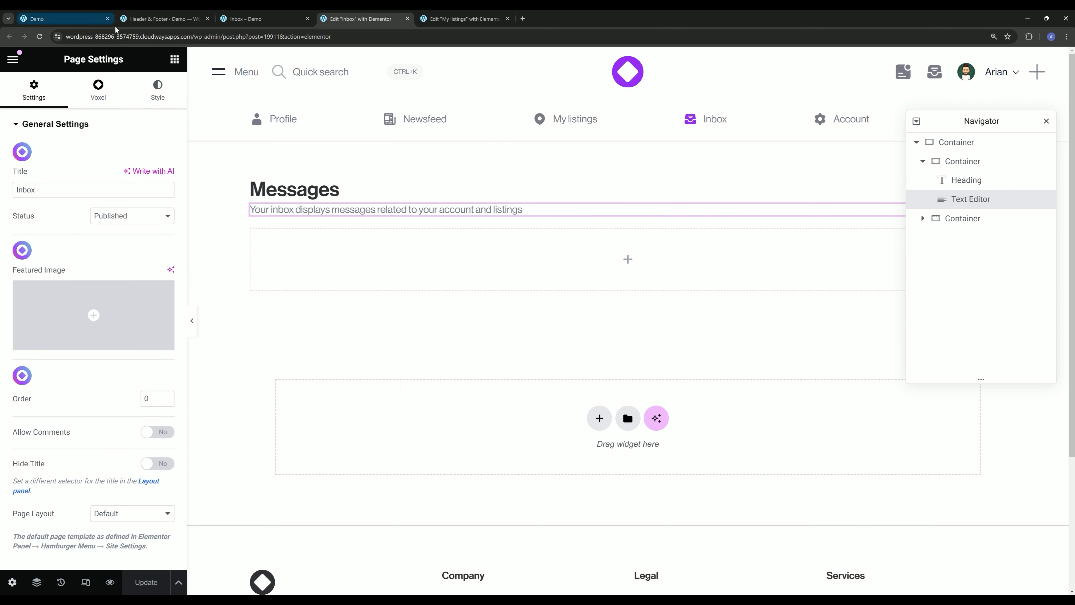
click(110, 91)
click(158, 173)
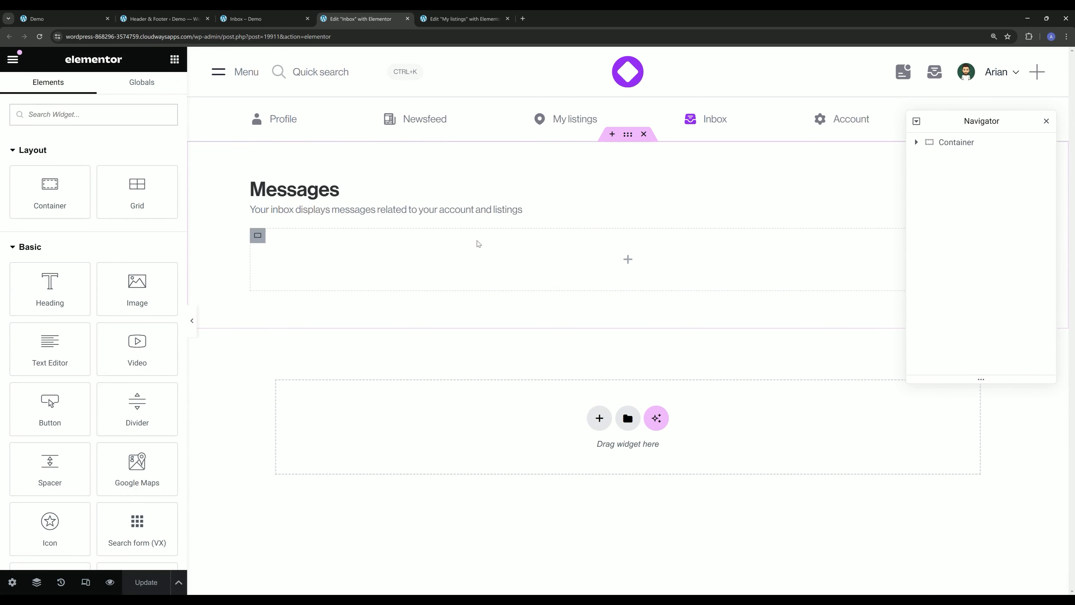
- Set the boxed content width of the Inbox page's outer container to 900 px
click(628, 134)
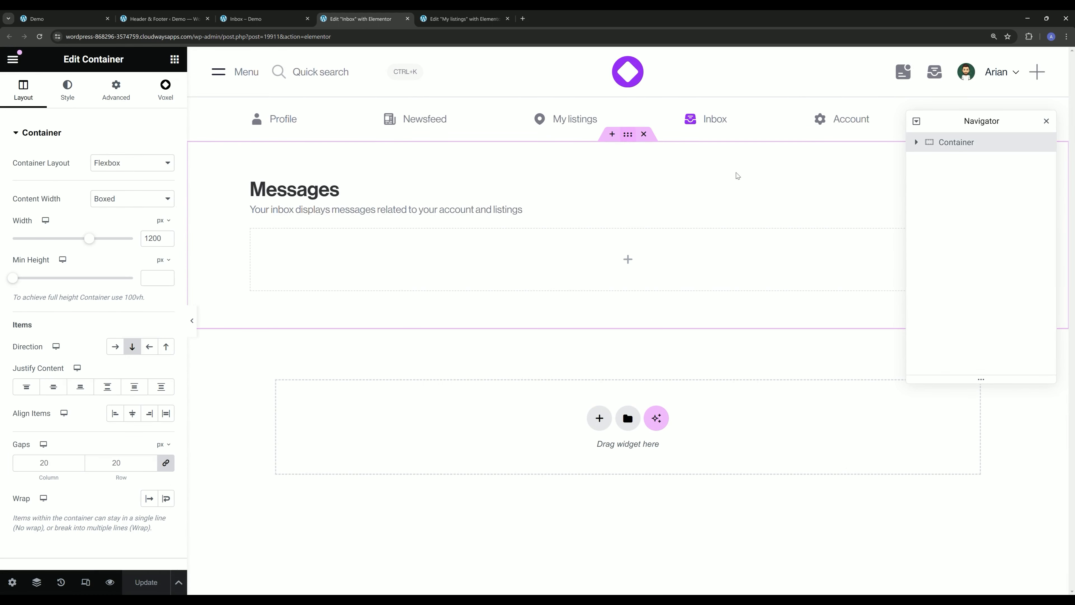
double_click(151, 237)
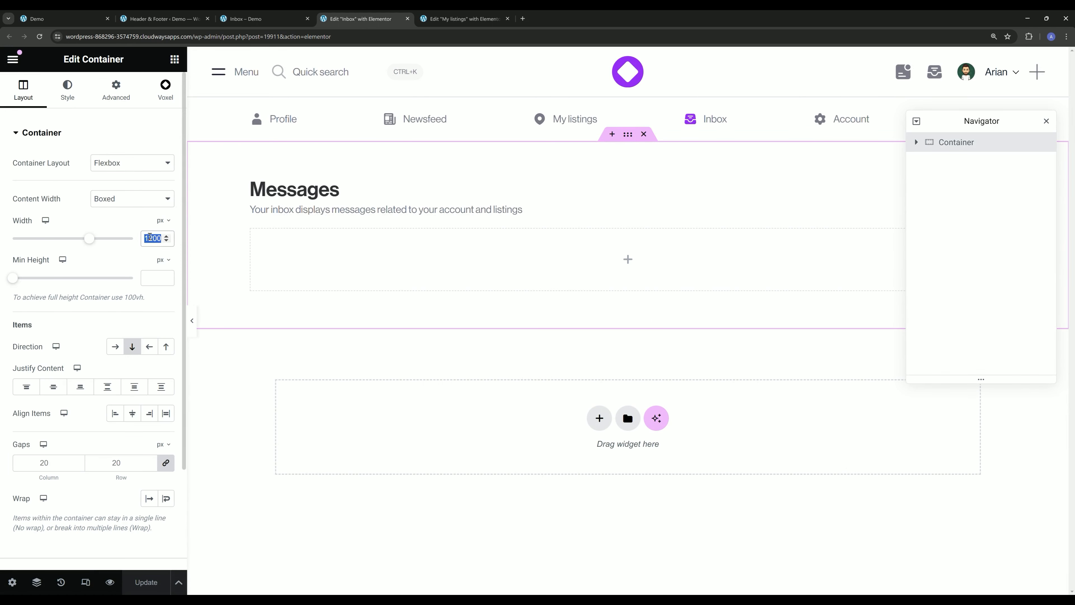
text(900)
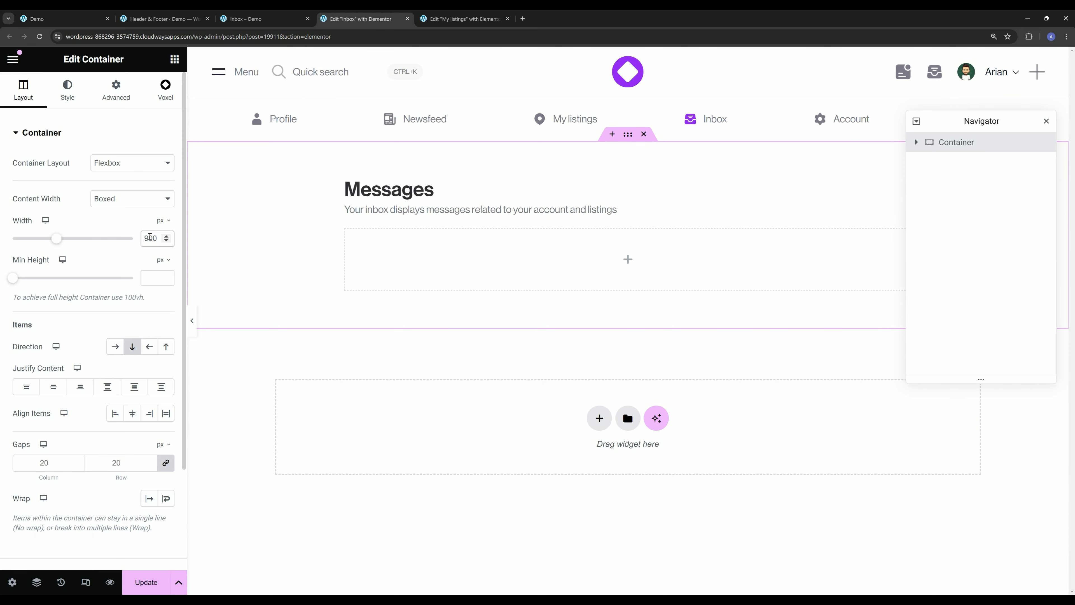
- Add the Messages (VX) widget to the empty inner container below the heading text and update the page
drag(964, 124, 875, 343)
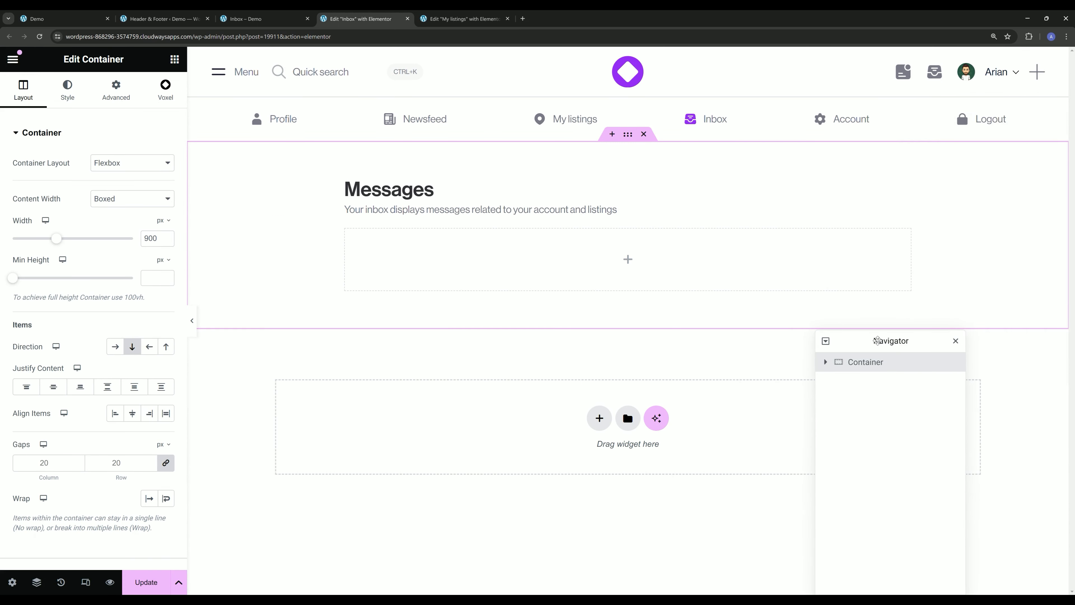
click(175, 59)
click(825, 362)
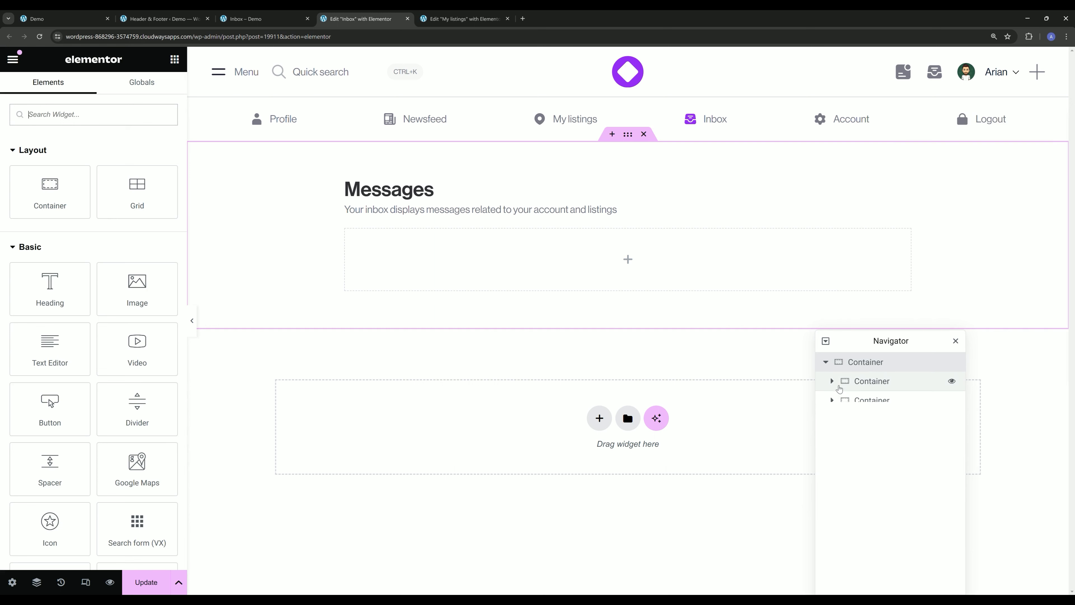
click(853, 406)
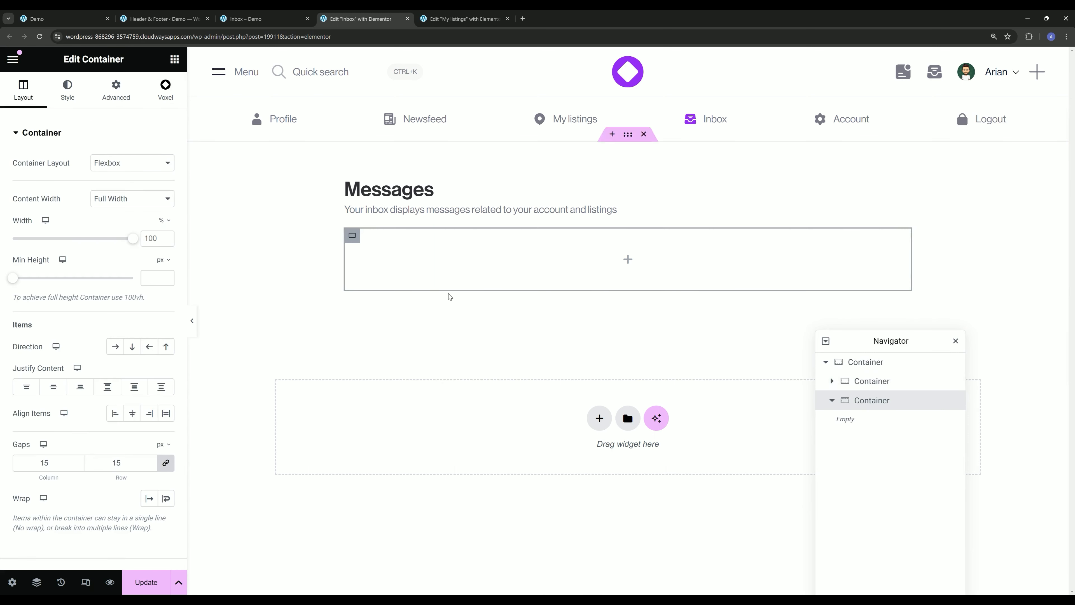
click(173, 61)
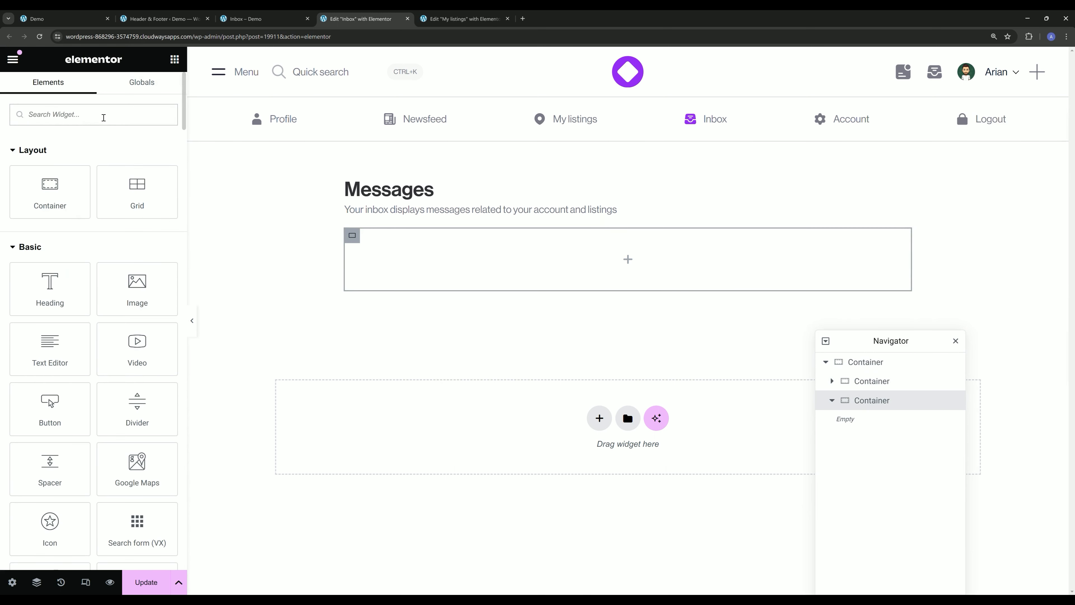
click(103, 117)
text(mes)
drag(156, 169, 504, 313)
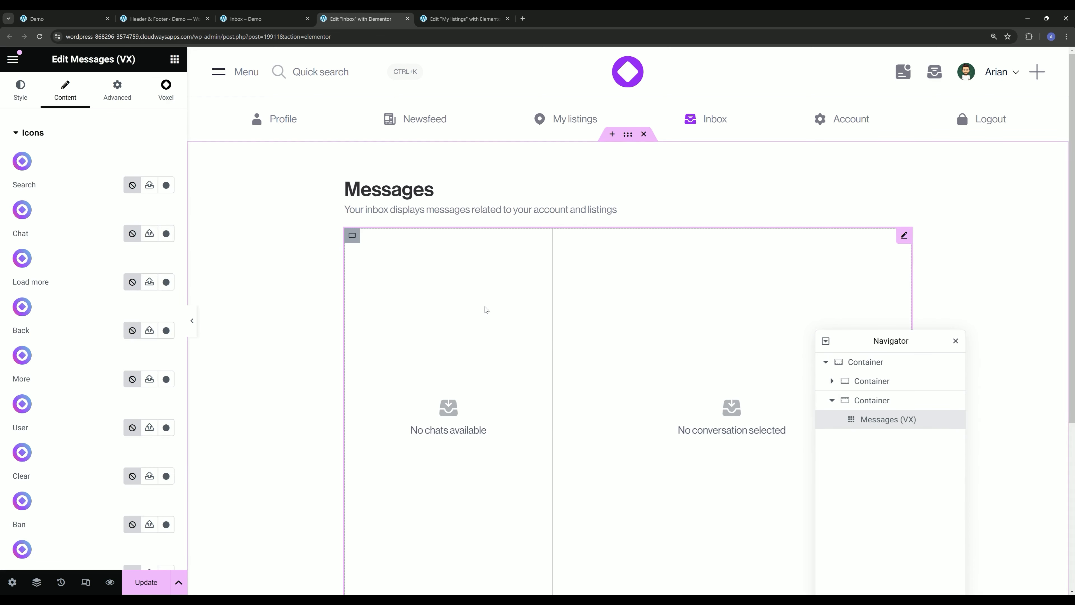
scroll(469, 329, down, 2)
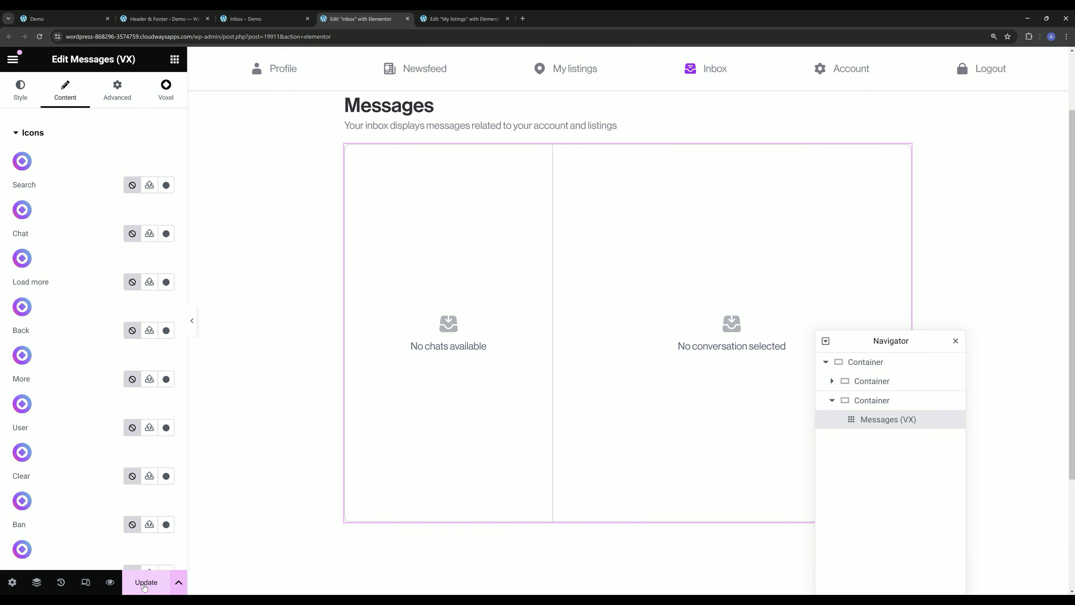
click(144, 585)
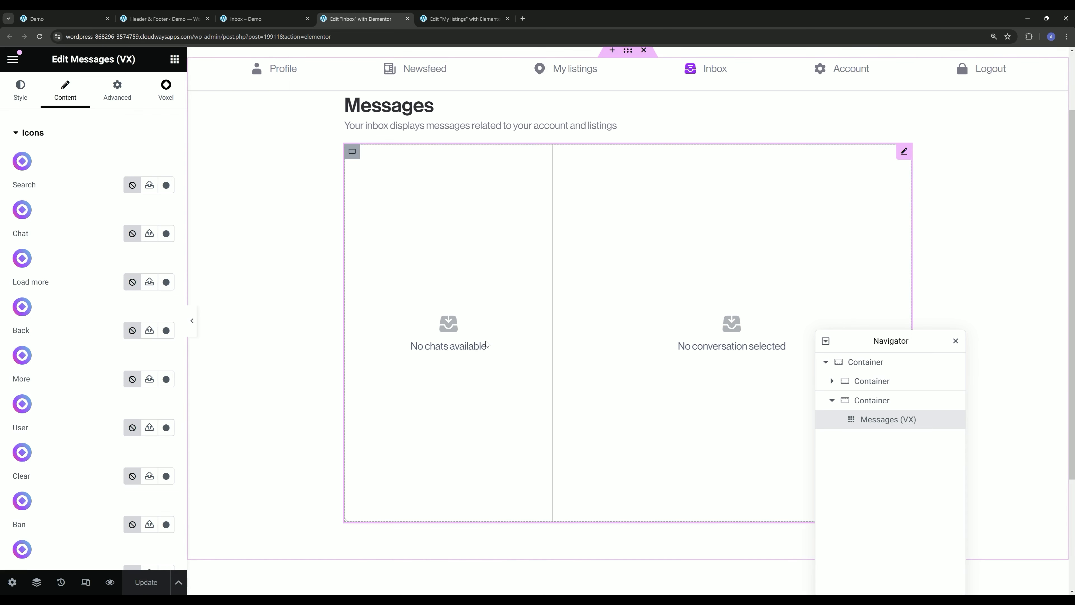
- Check the live Inbox page and open the Direct Messages section of the Voxel settings in the WordPress admin
click(257, 20)
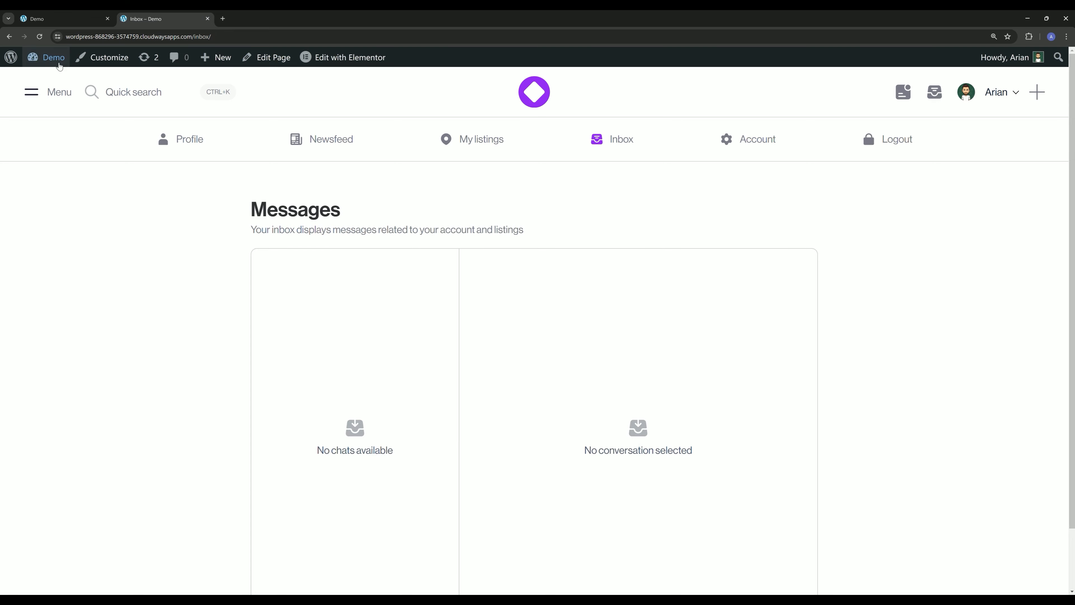
middle_click(57, 61)
click(265, 16)
mouse_move(84, 85)
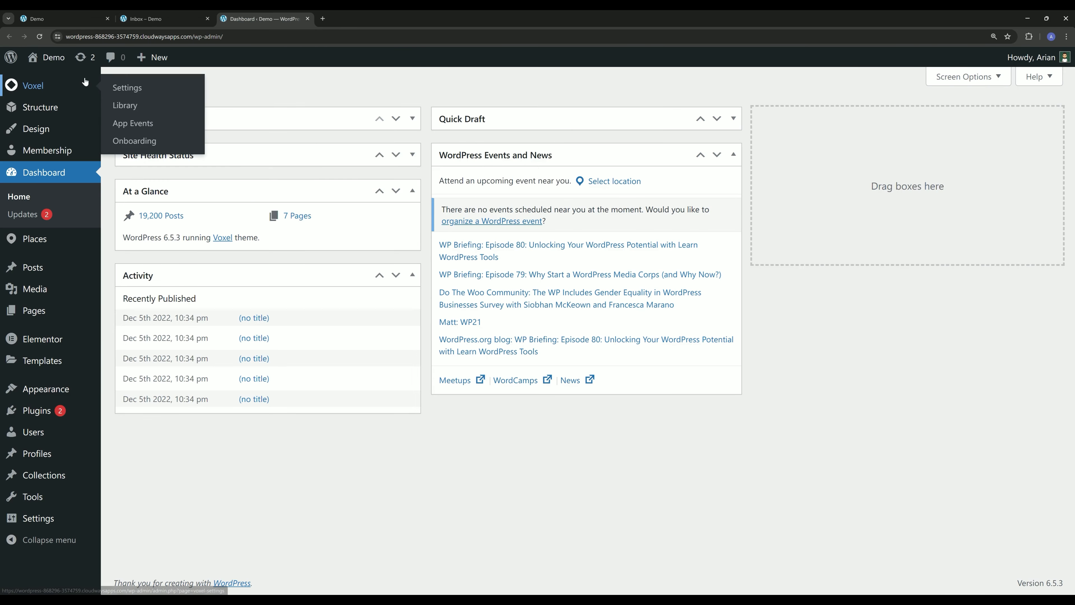
click(136, 89)
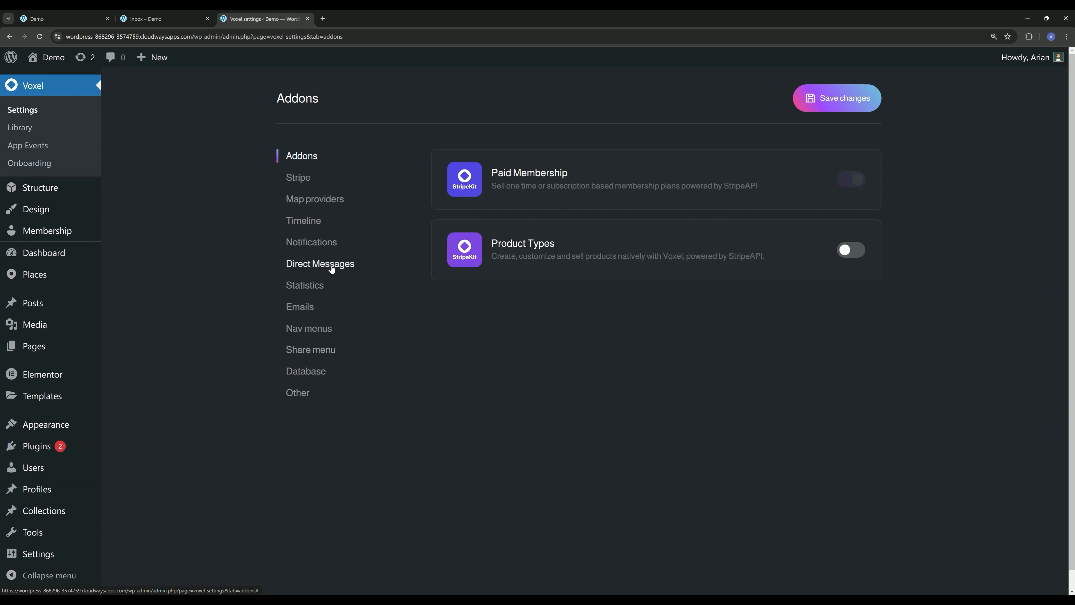
click(321, 265)
- Examine the maximum message length, file upload limits, allowed file types, and real-time chat options for direct messages
double_click(464, 228)
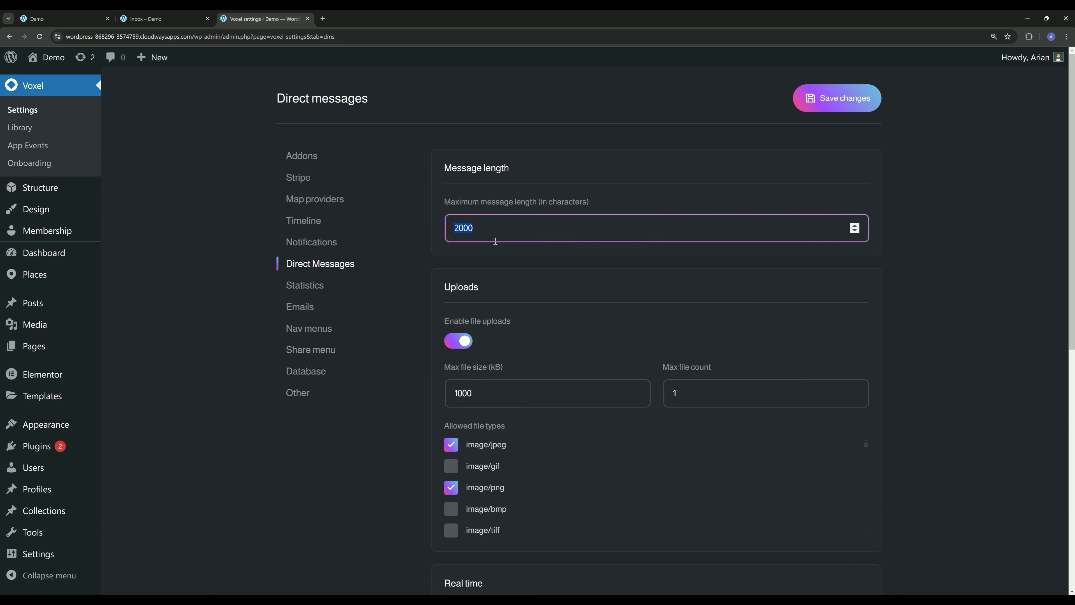
scroll(491, 275, down, 3)
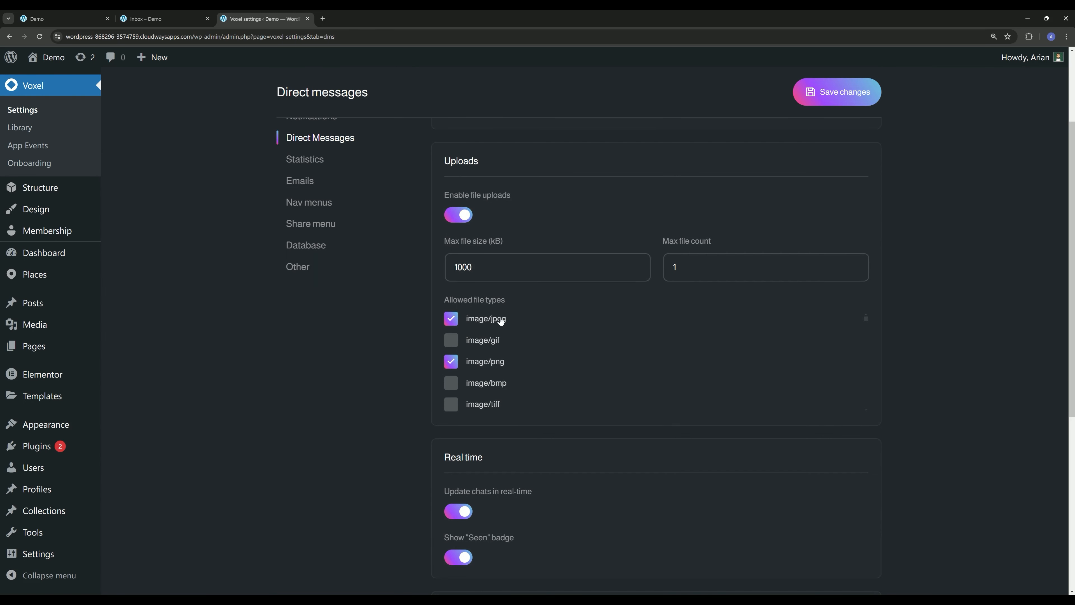
scroll(501, 333, down, 3)
scroll(501, 333, up, 3)
scroll(499, 363, down, 10)
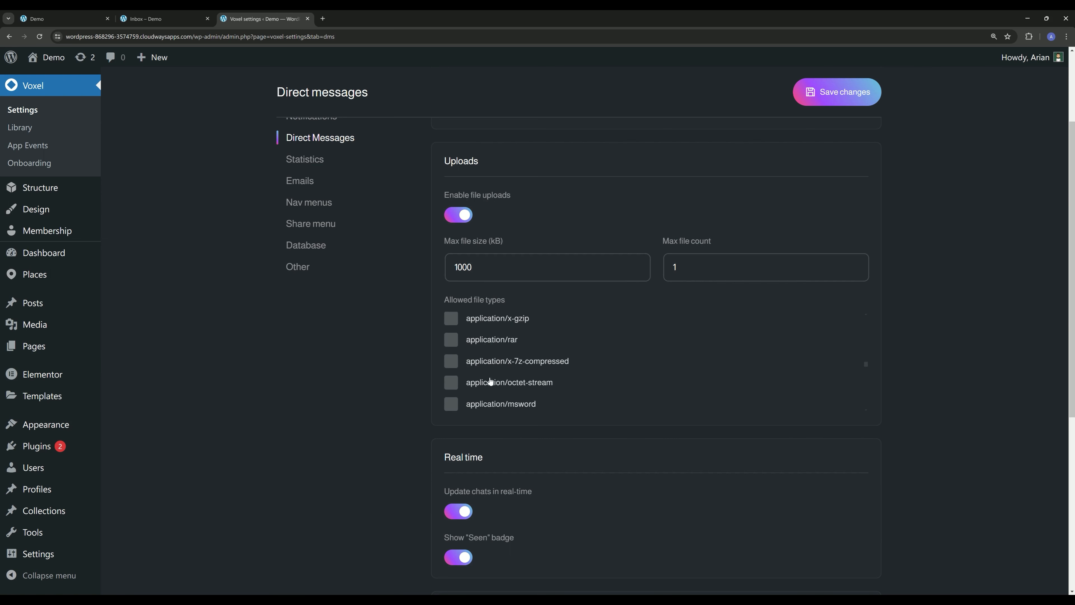
scroll(508, 378, up, 10)
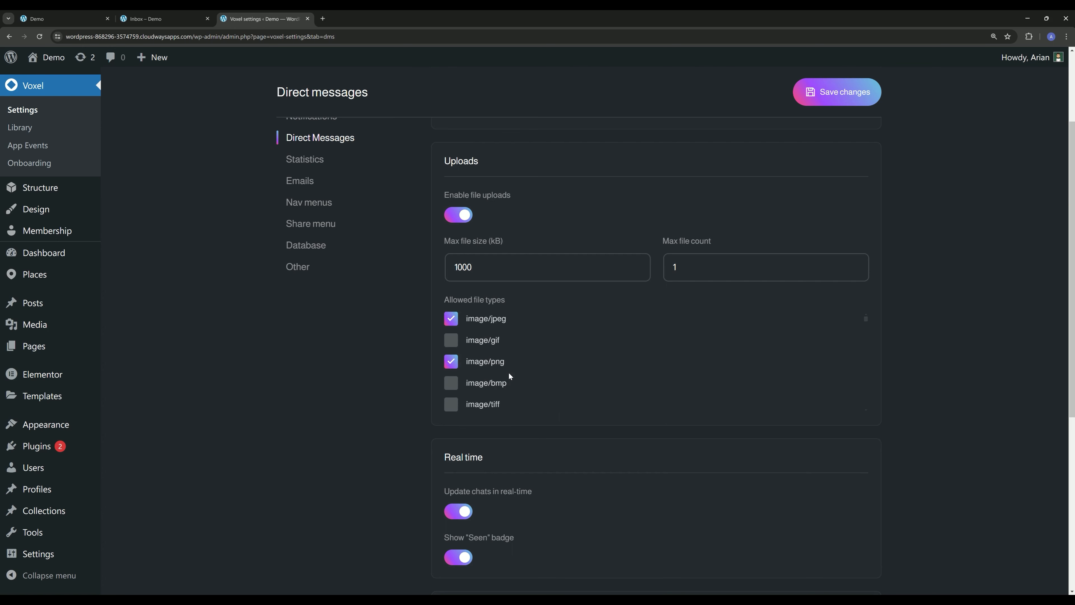
scroll(443, 372, down, 5)
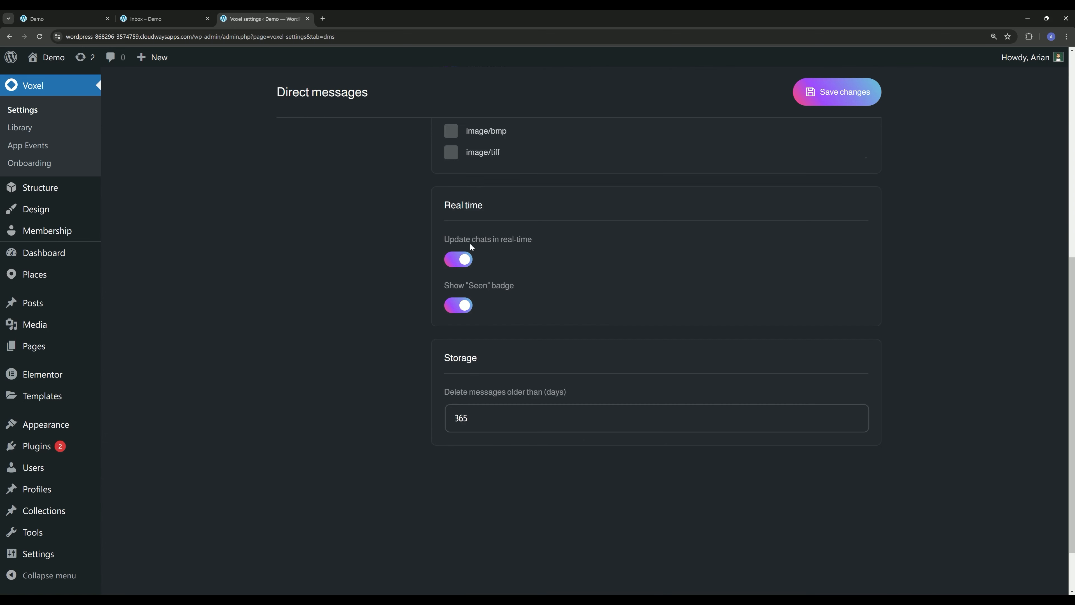
- Examine the messages layout on the live Inbox page and compare it with the real-time direct message settings
click(181, 21)
scroll(355, 334, down, 2)
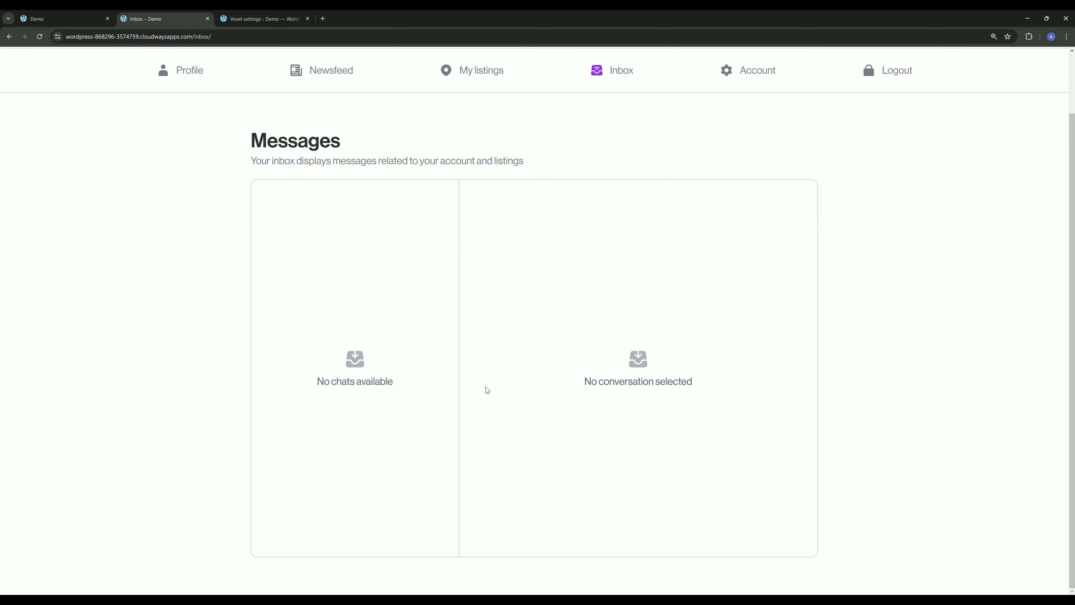
scroll(507, 430, up, 2)
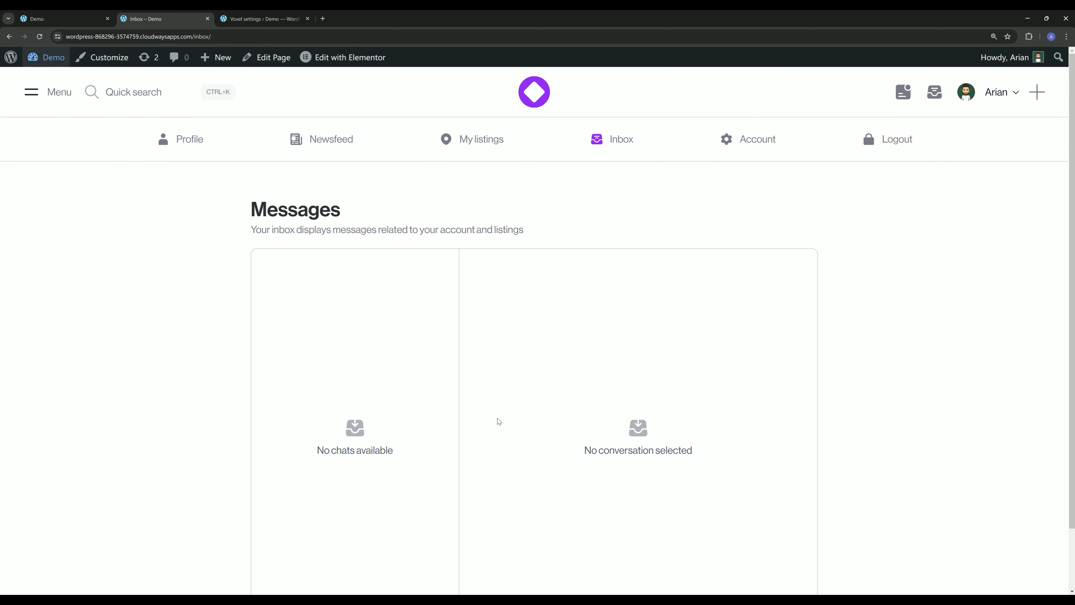
scroll(489, 421, down, 1)
click(281, 13)
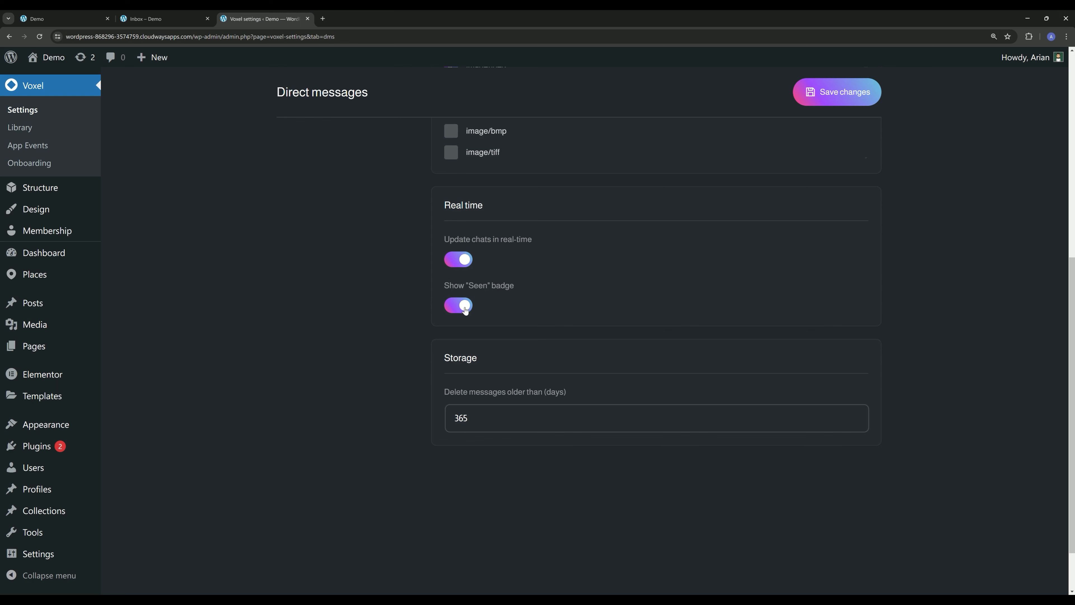
click(178, 18)
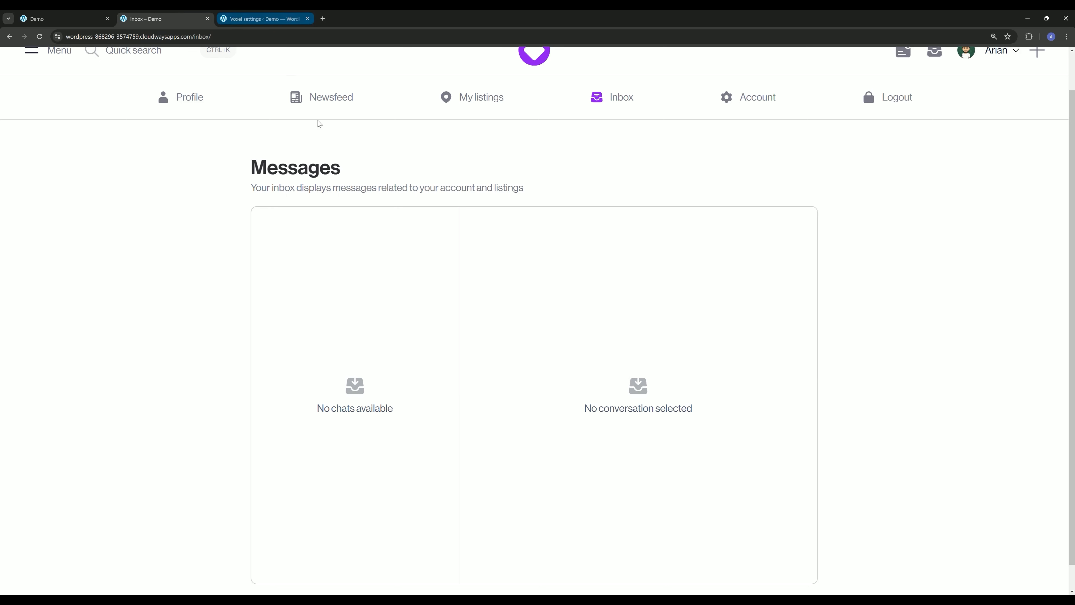
- Review the storage setting that deletes direct messages older than a given number of days
click(271, 18)
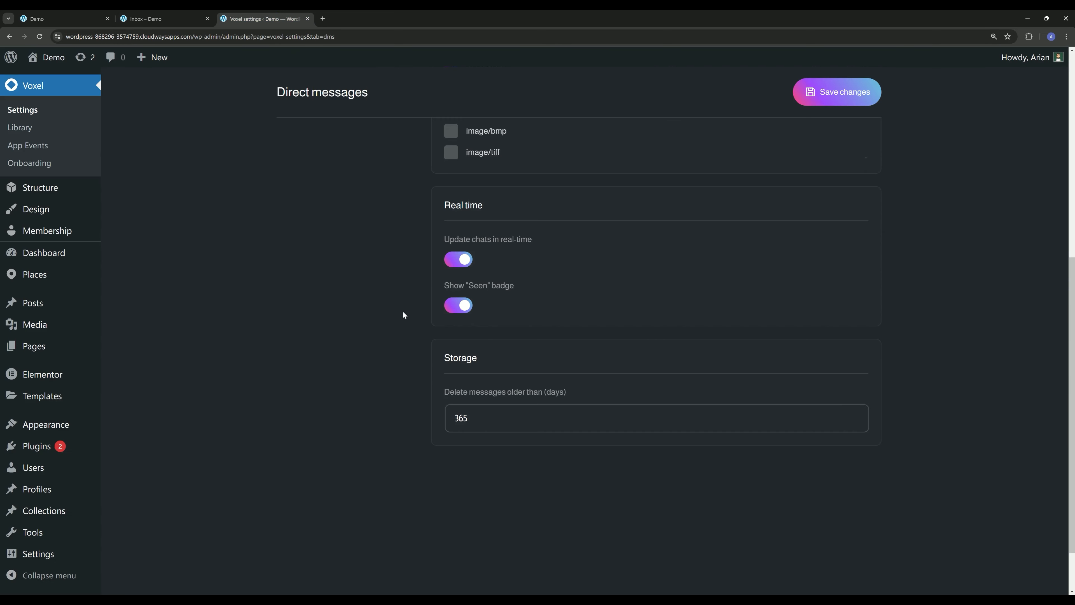
scroll(364, 278, down, 1)
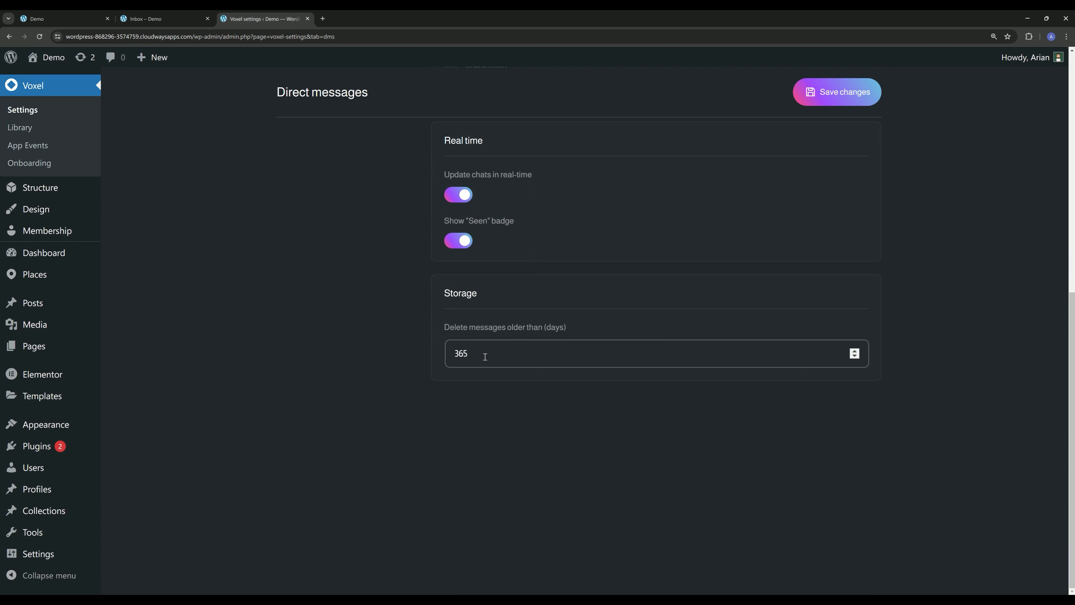
double_click(469, 363)
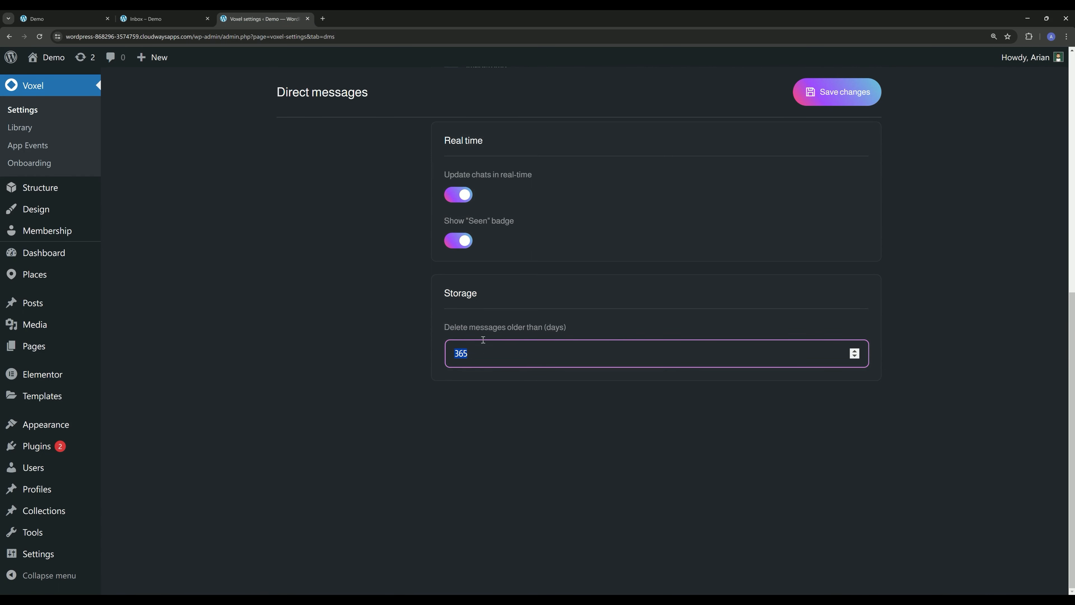
click(391, 343)
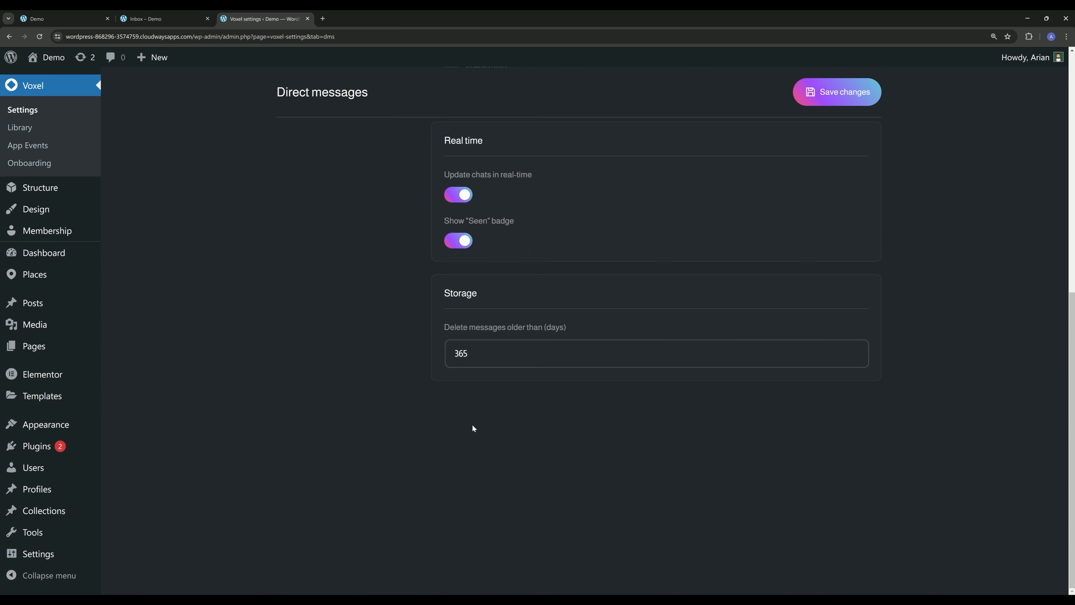
scroll(386, 383, up, 10)
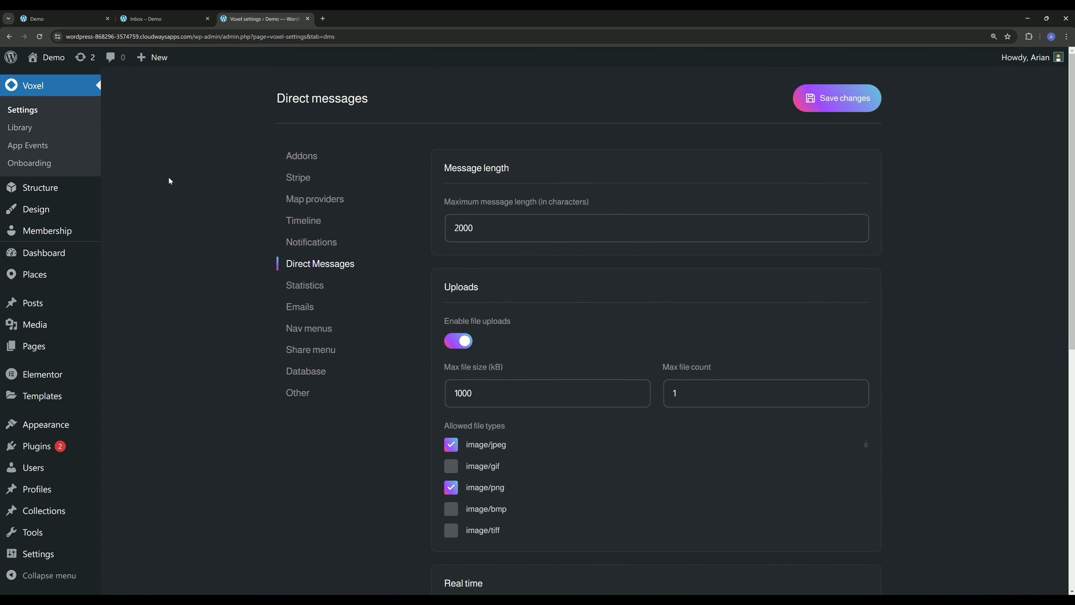
- Check the Enable messages option in the Places post type's general settings and view the list of places
click(50, 187)
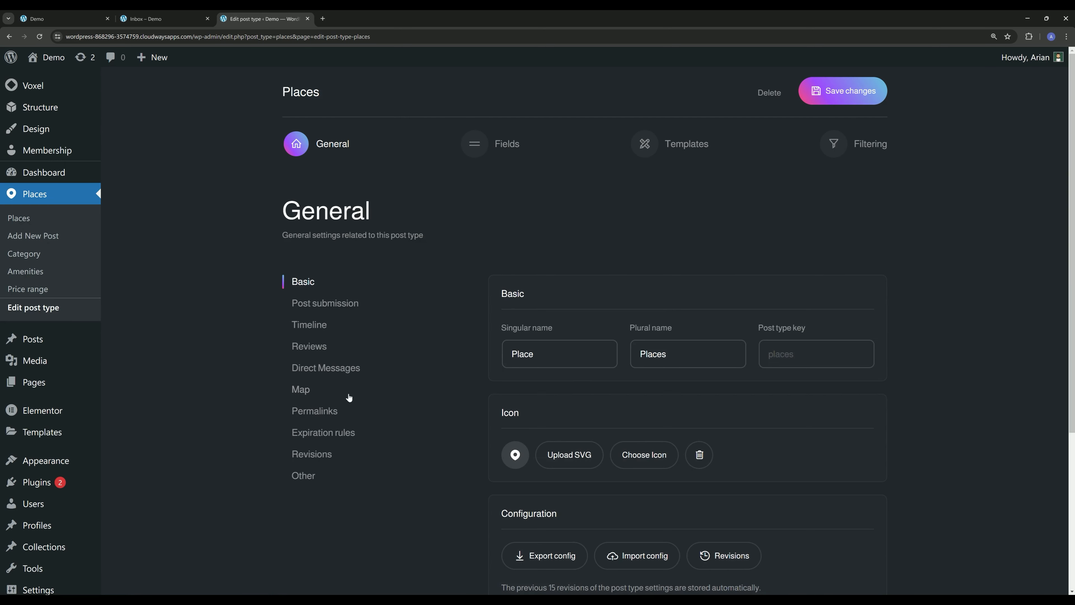
click(334, 368)
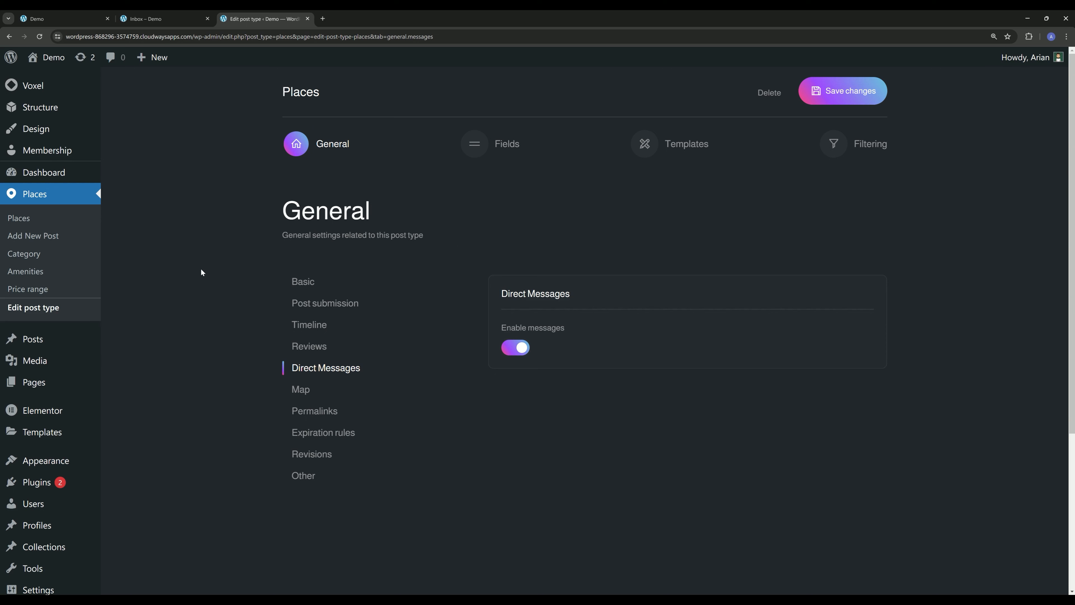
click(66, 222)
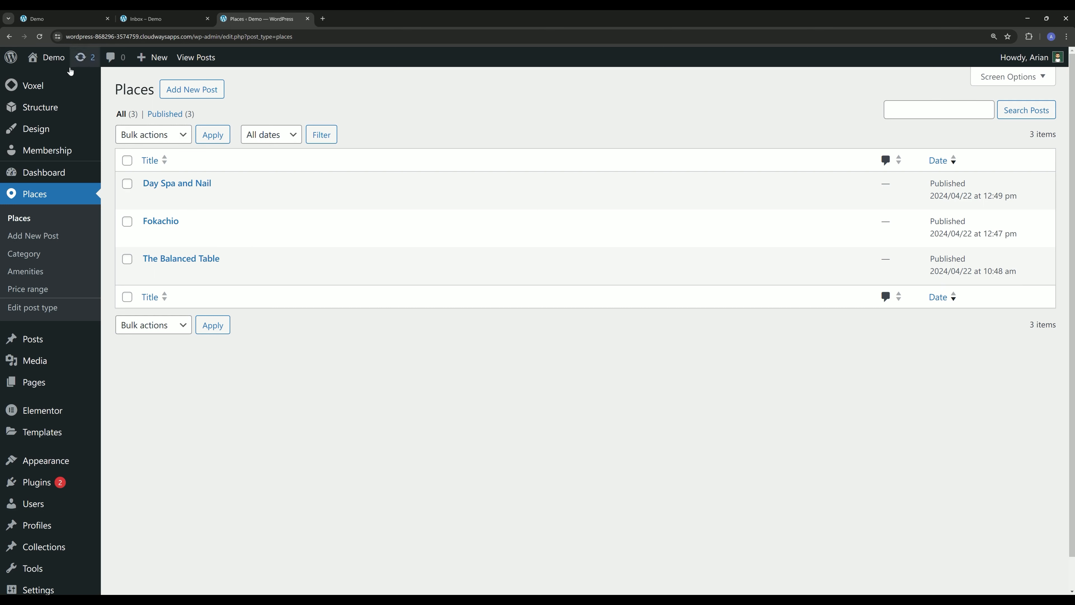
- Open the Profiles post type's single post template in Elementor and open the Actions (VX) widget containing direct_message_user for editing
click(51, 112)
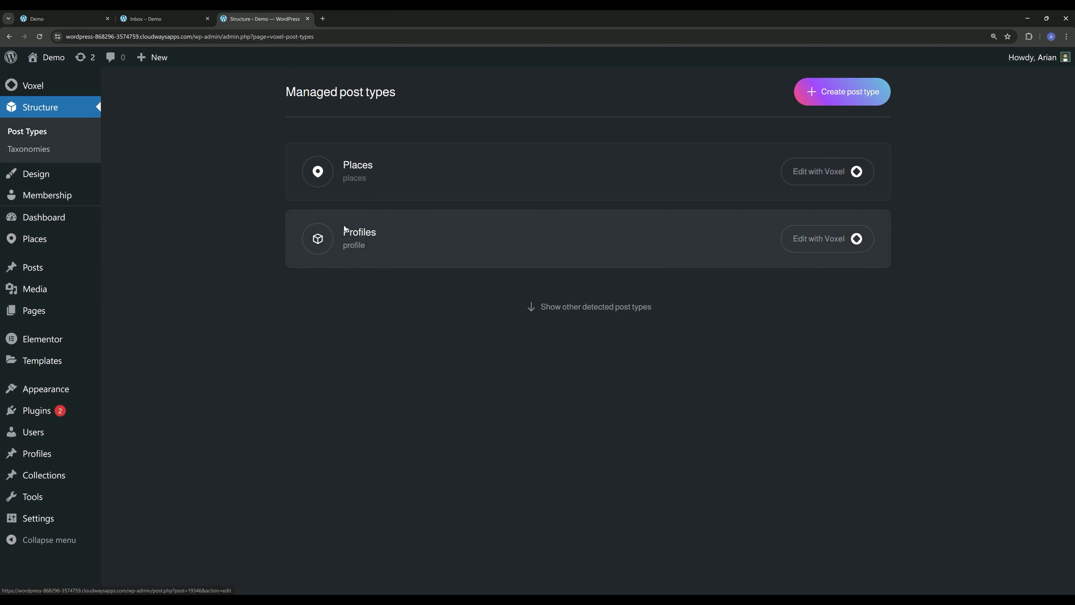
click(810, 244)
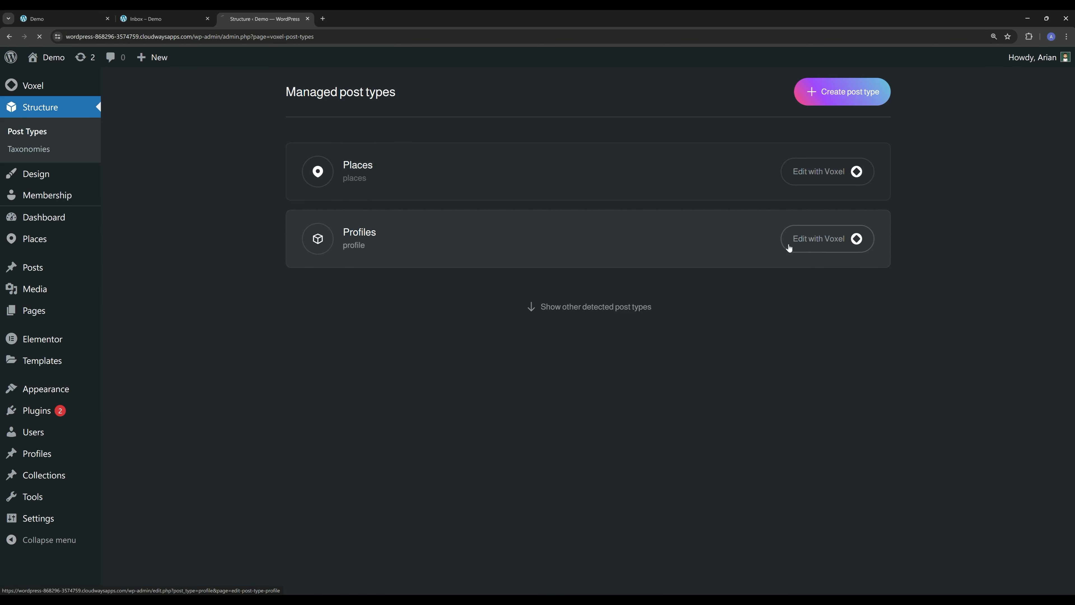
click(685, 144)
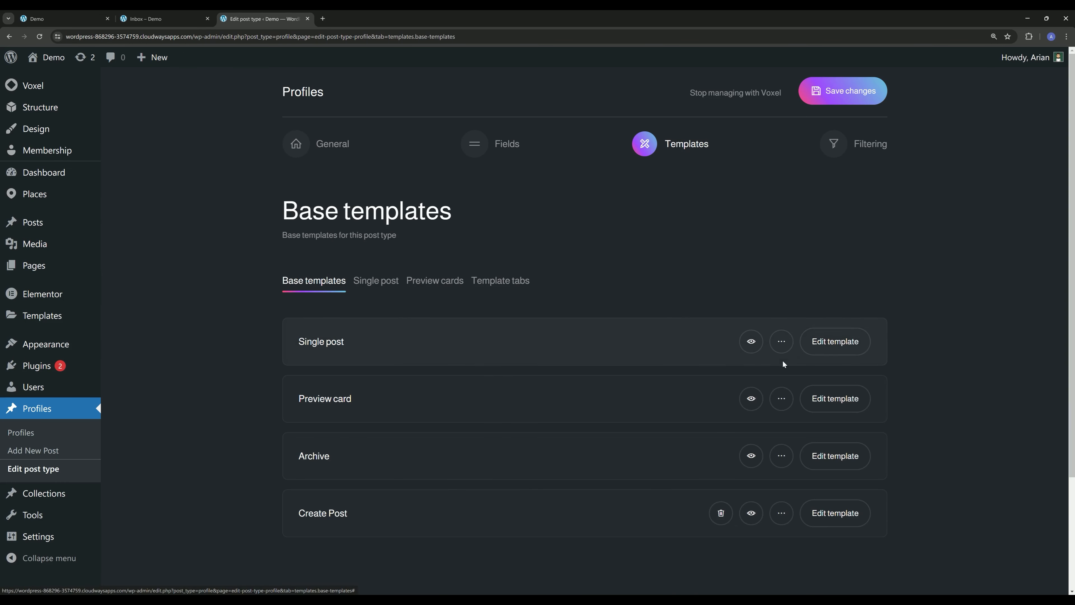
click(829, 341)
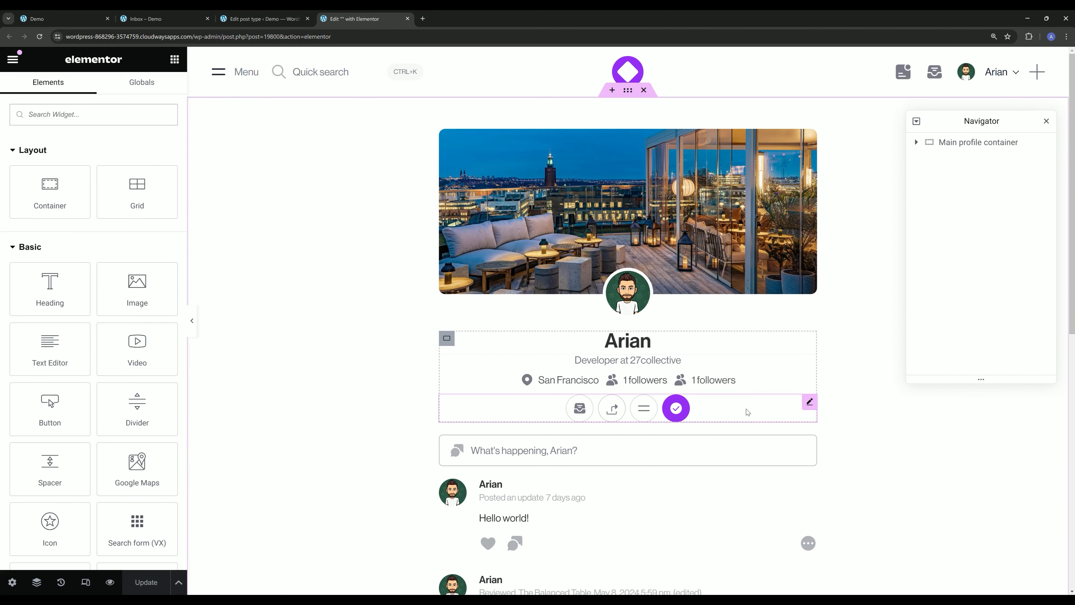
click(808, 404)
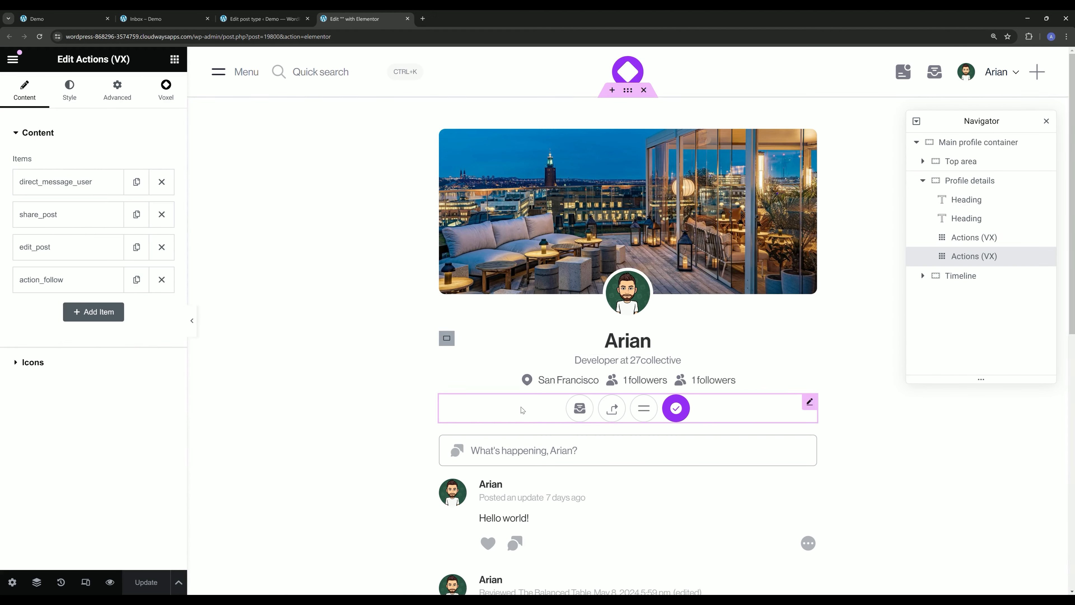
- Expand the direct_message_user item in the profile template's actions and review its chosen action
click(56, 181)
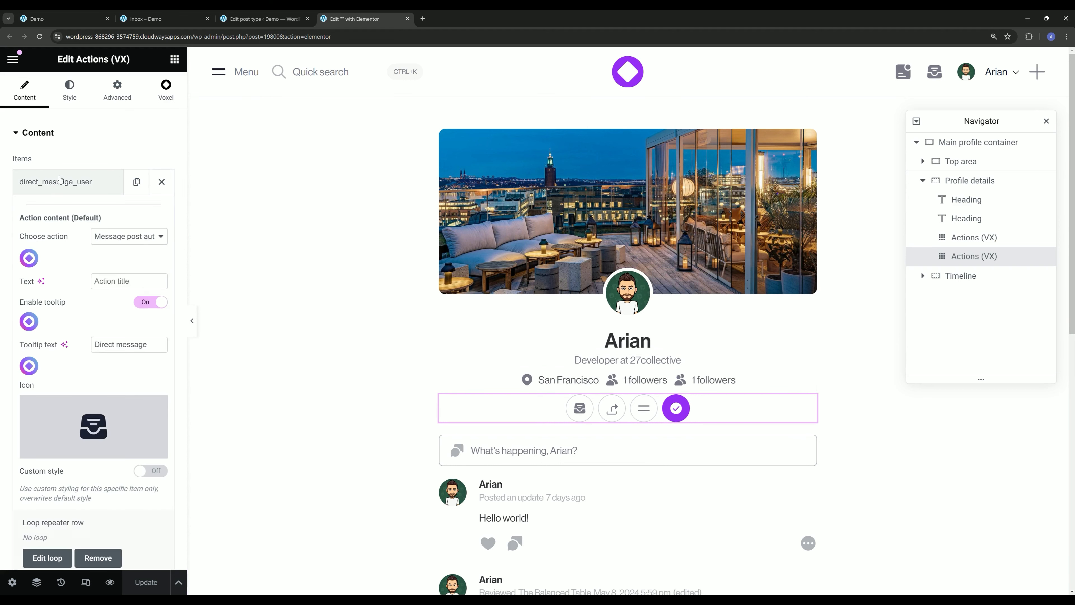
click(129, 236)
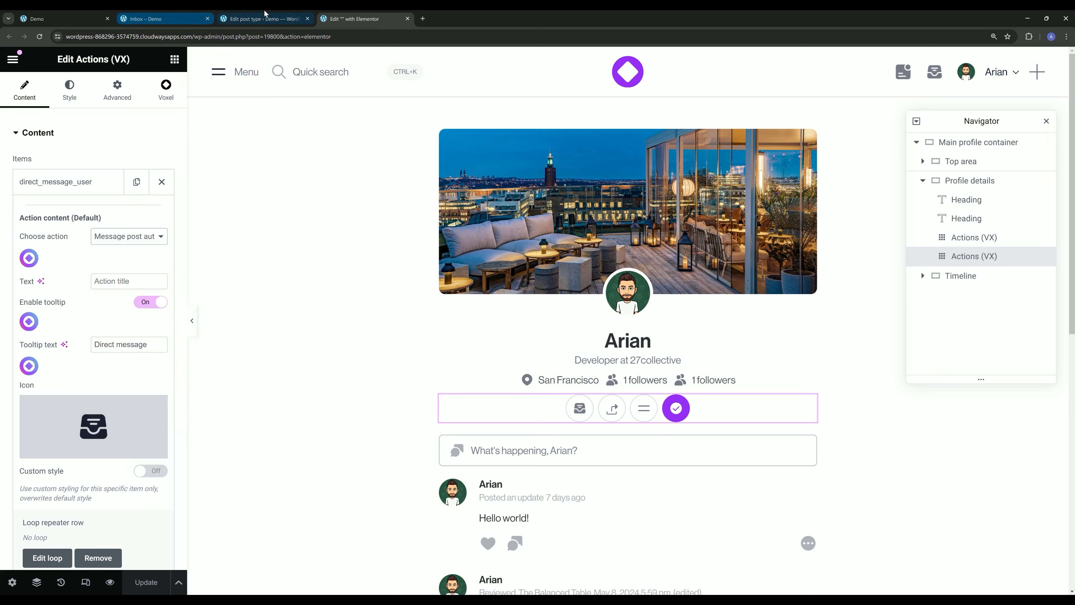
- Open the Places post type's single post base template in Elementor
click(261, 19)
click(39, 107)
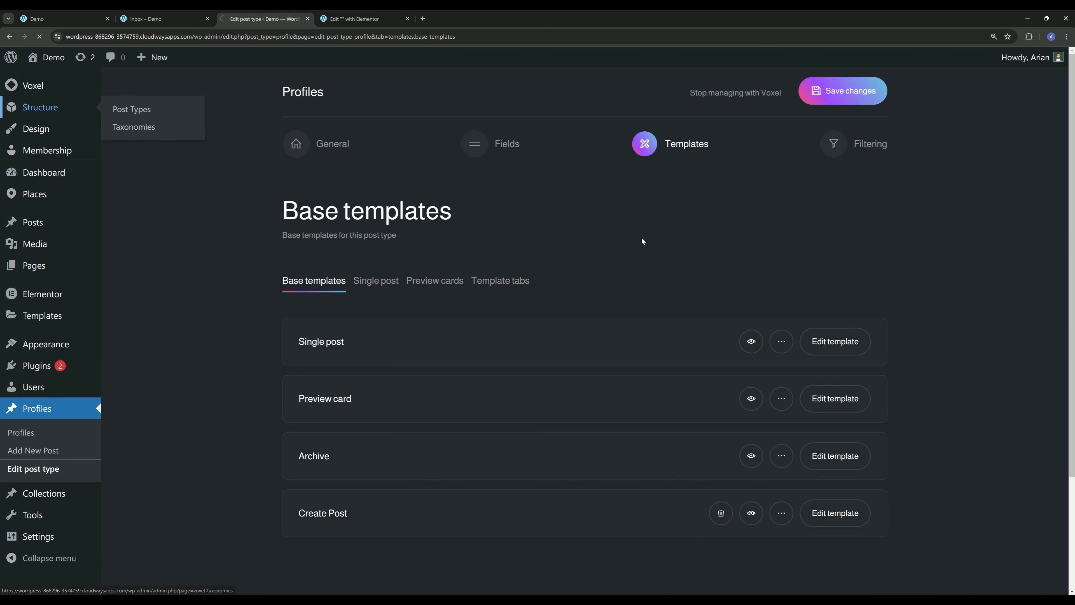
click(845, 176)
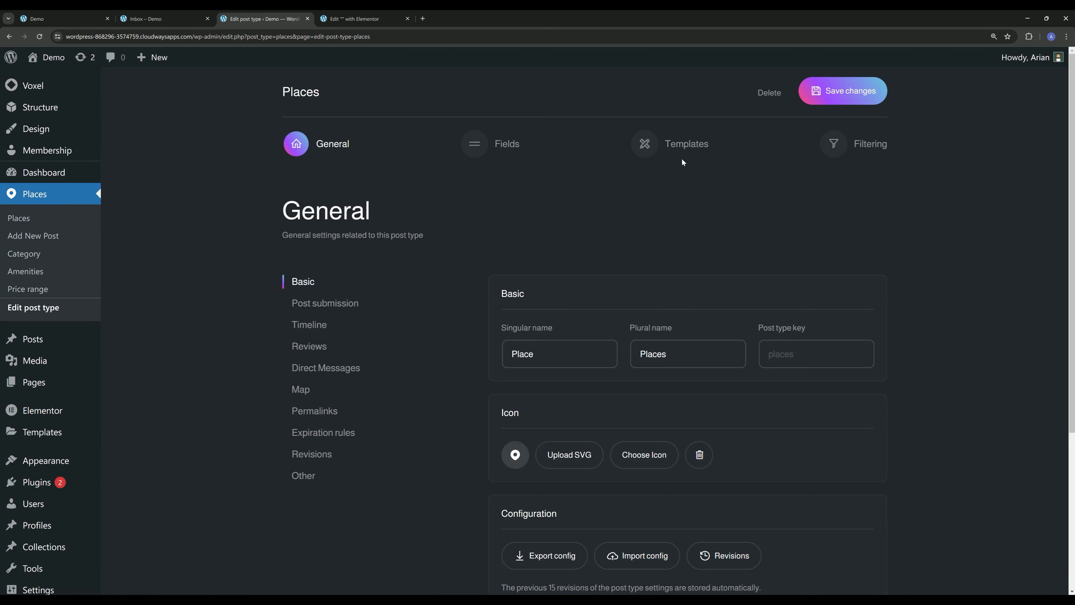
click(679, 150)
click(830, 341)
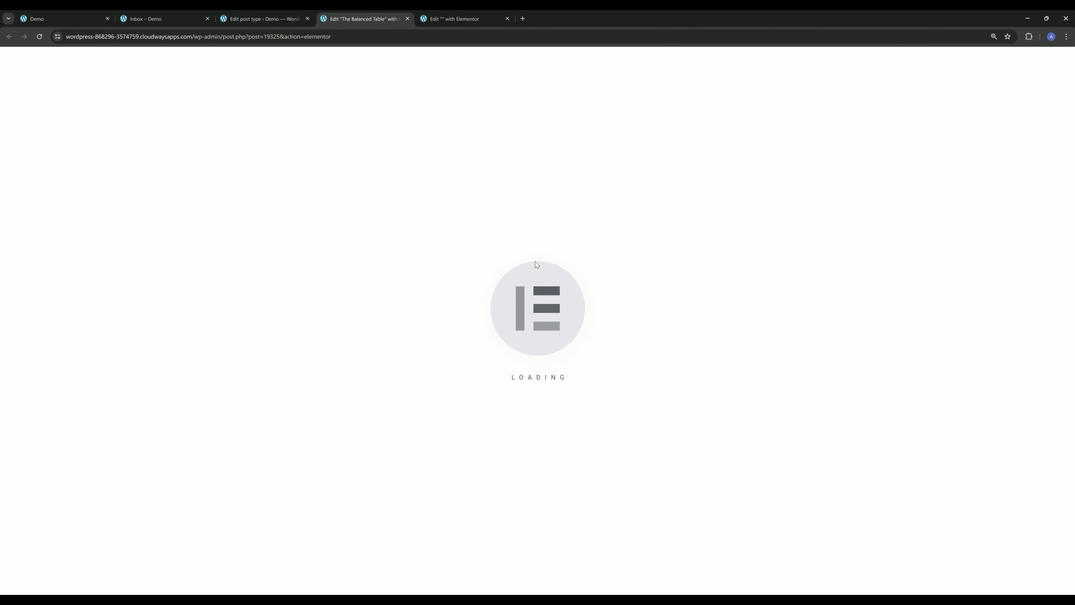
- Add a new item to the hero area's Actions (VX) widget and set its action to Message post
scroll(535, 261, down, 5)
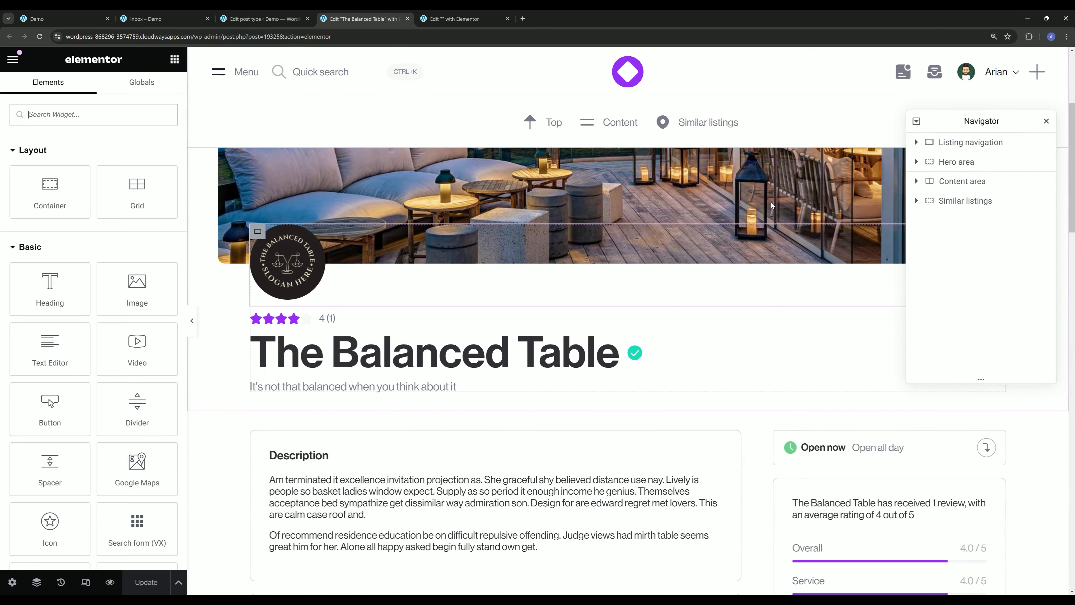
drag(961, 126, 682, 388)
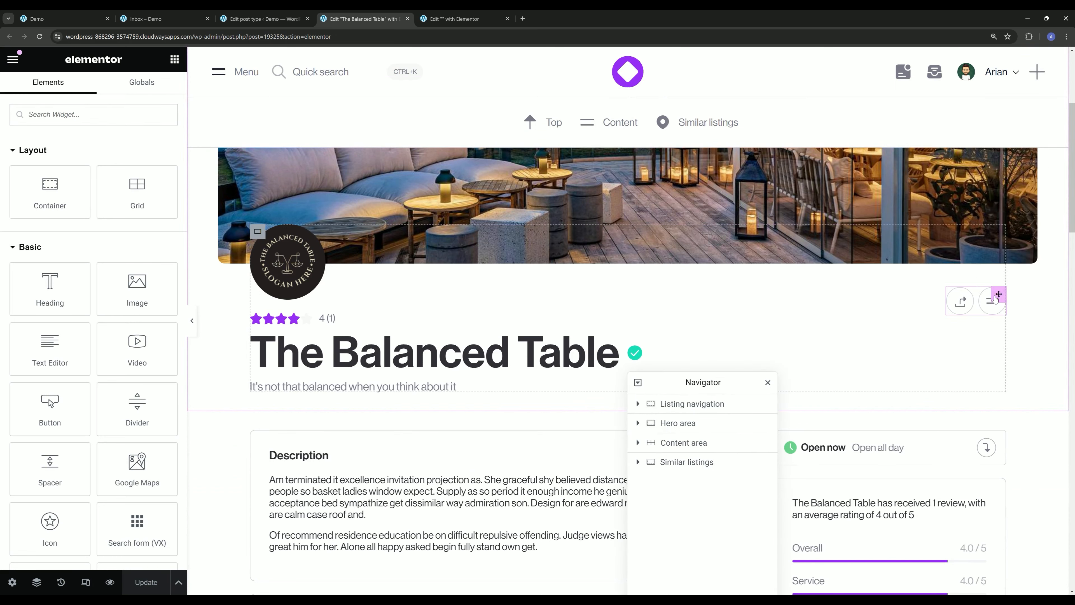
click(998, 296)
click(91, 250)
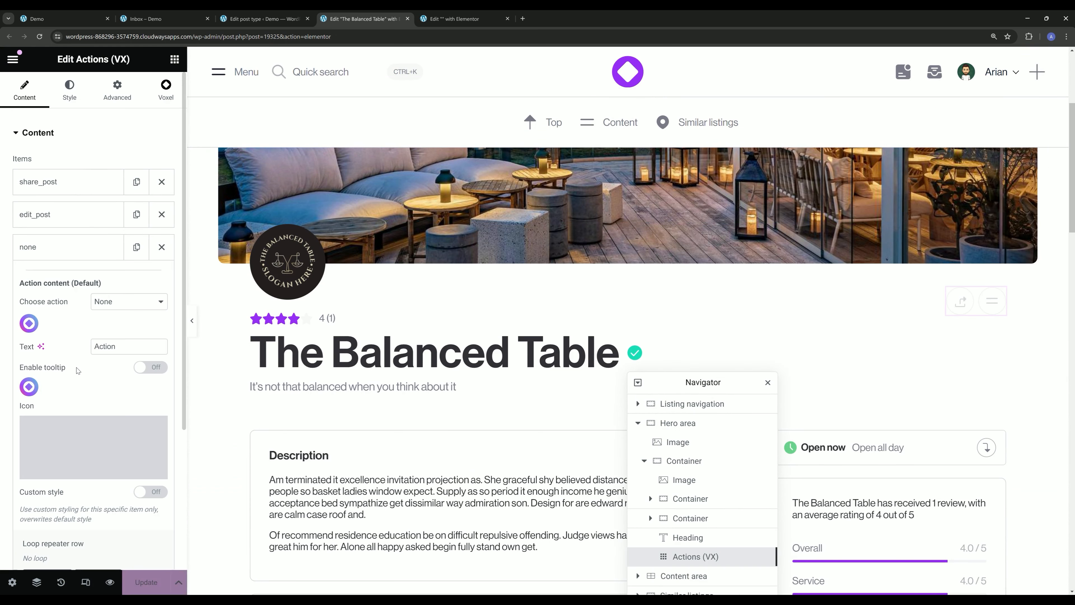
click(115, 301)
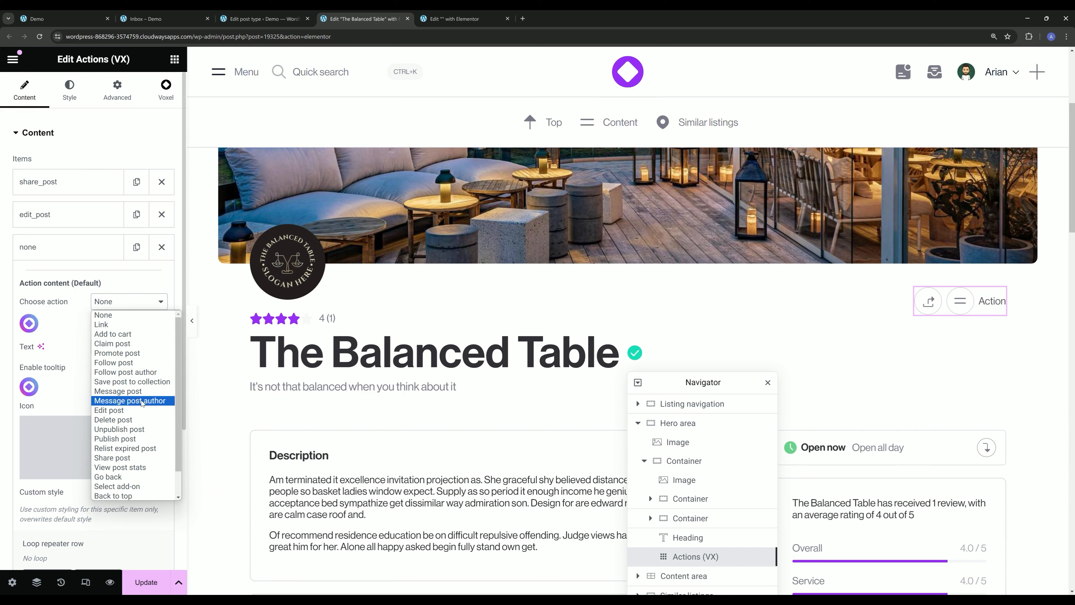
click(128, 391)
- Check the Enable messages option in the Places post type's direct message settings and return to the template
click(250, 13)
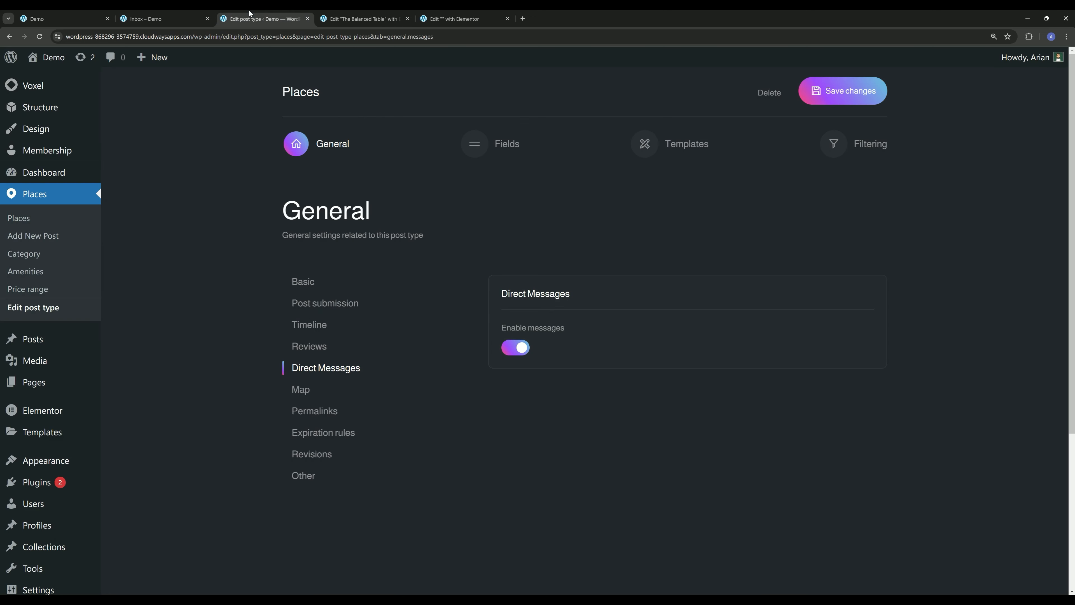
click(365, 16)
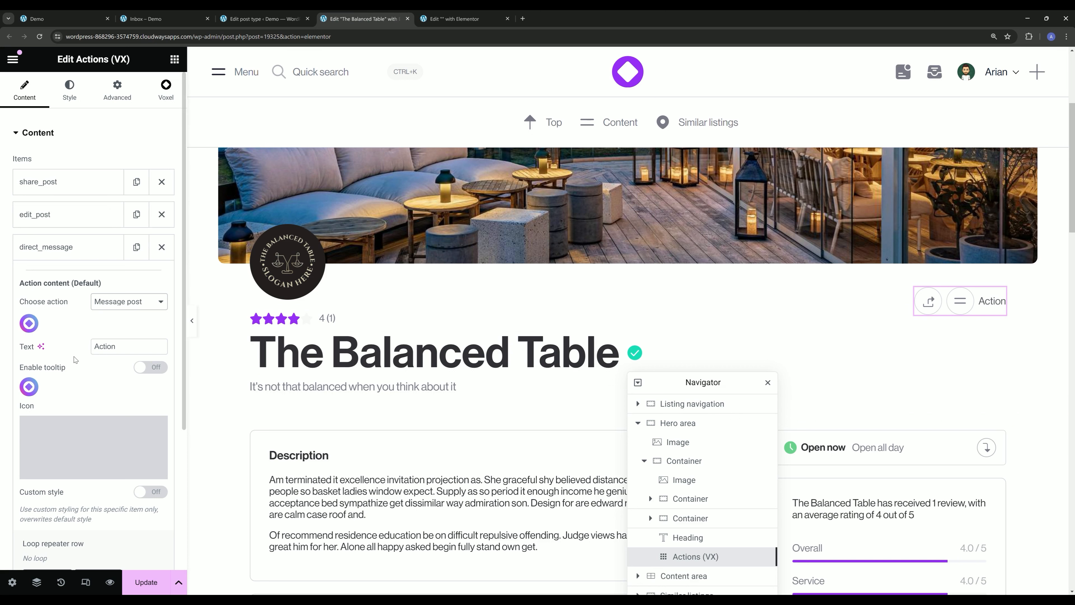
- Clear the message action's text, enable its tooltip and set the tooltip text to "Direct message"
scroll(83, 339, down, 1)
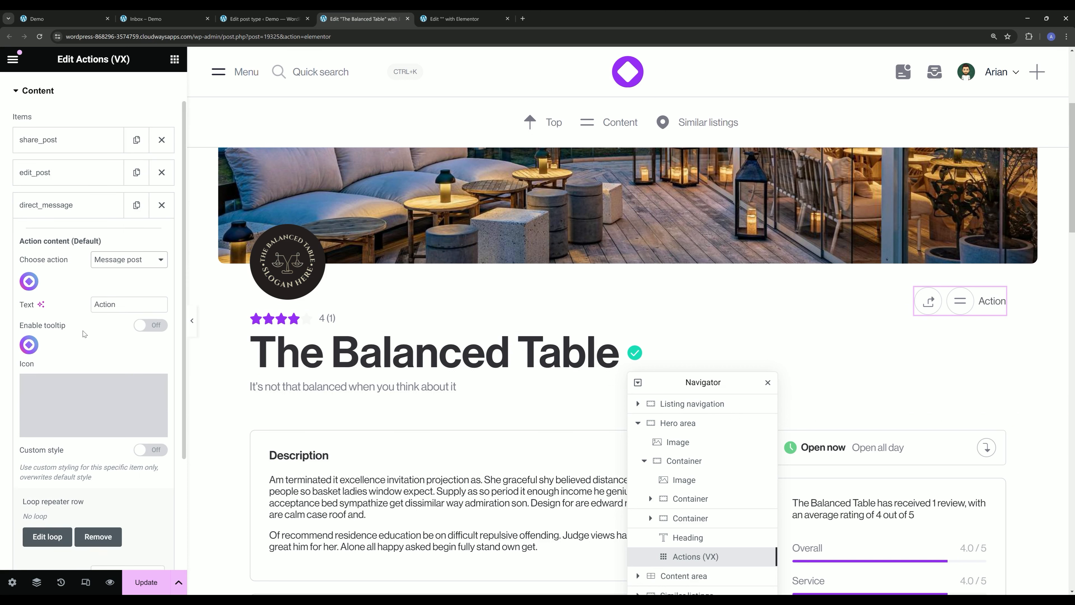
double_click(133, 305)
key(BackSpace)
click(146, 326)
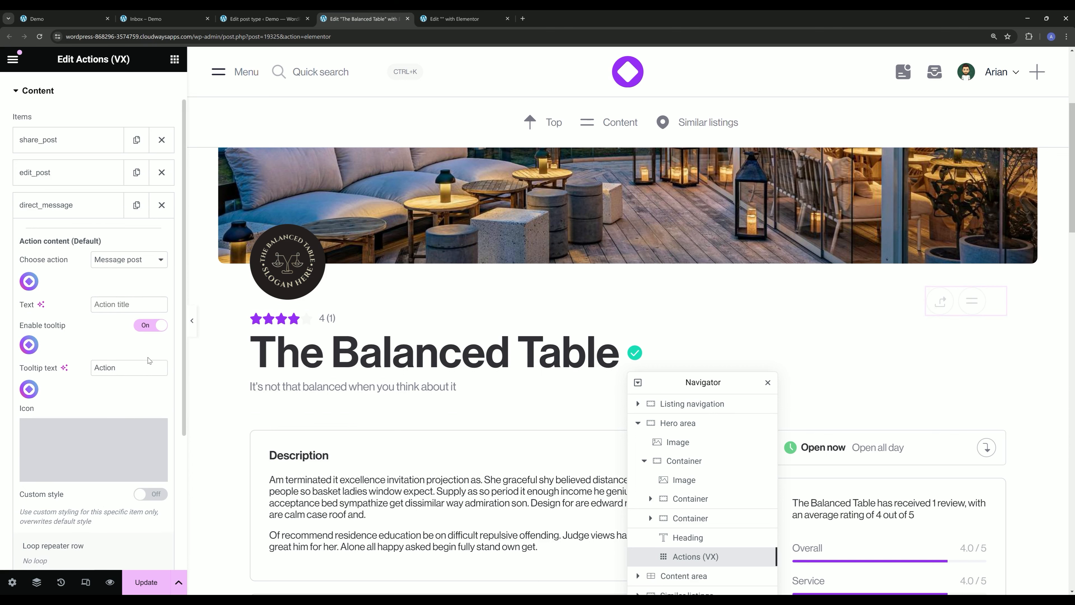
double_click(123, 367)
text(Se)
text(rect message)
- Give the message action the inbox icon from the media library and update the template
click(144, 474)
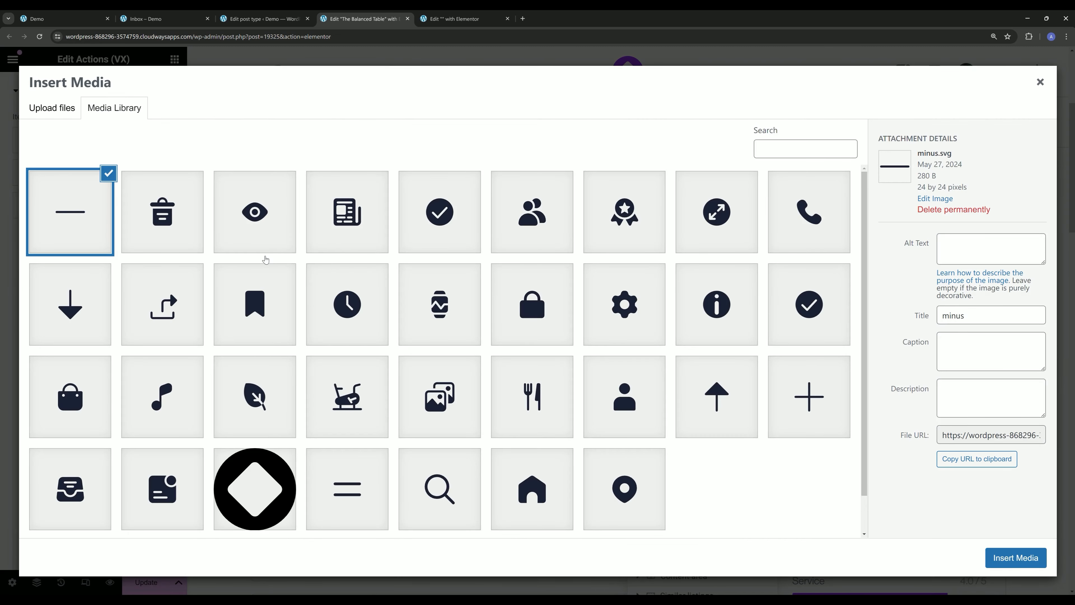
click(53, 483)
click(1016, 558)
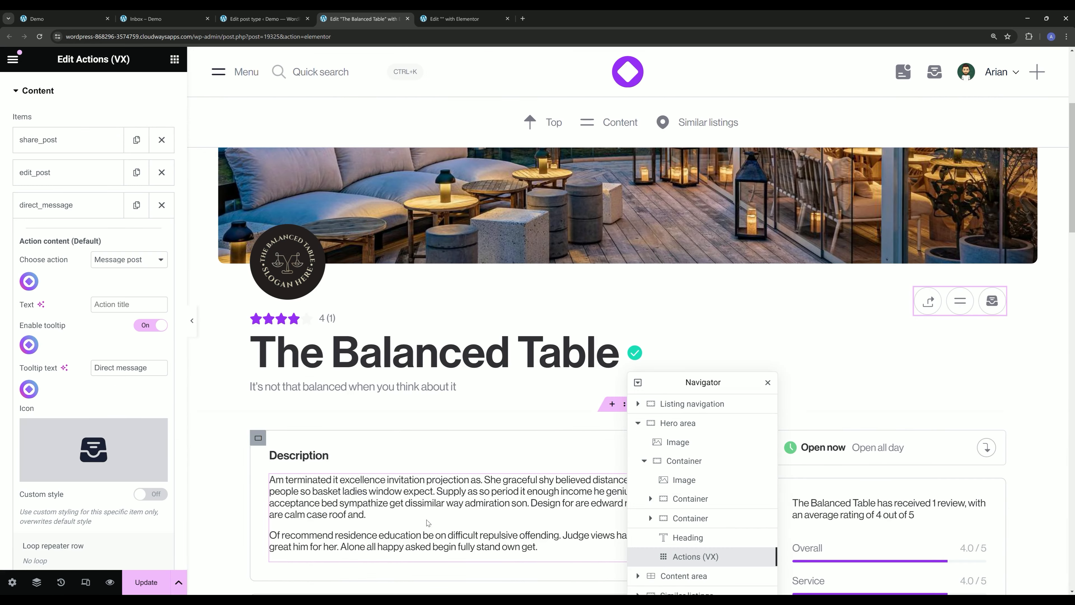
click(147, 582)
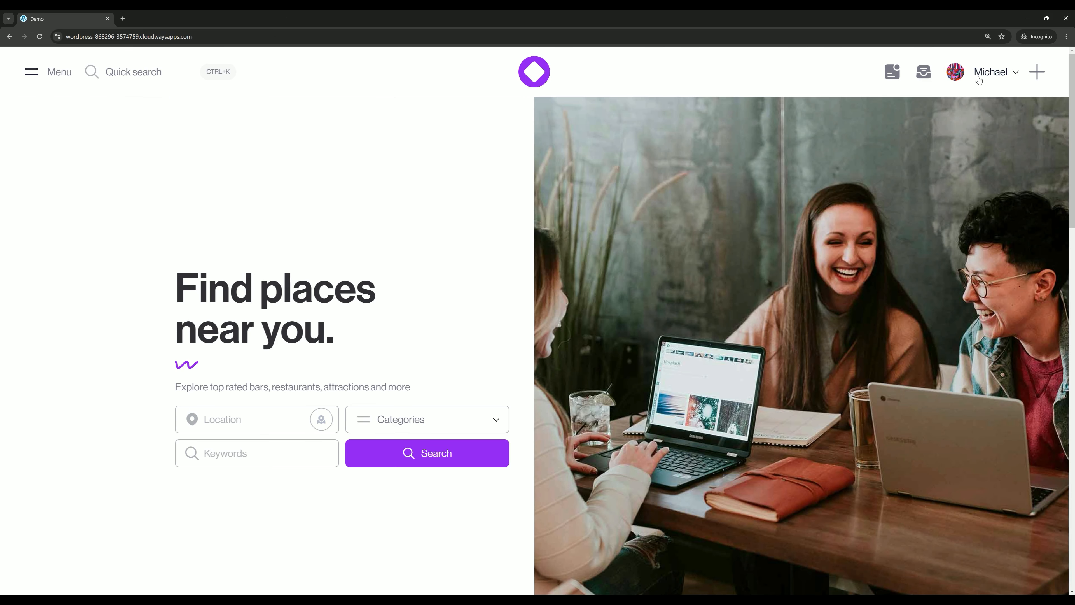
- In the incognito session, open the site owner's profile page and start a direct message from its actions
click(979, 81)
click(553, 37)
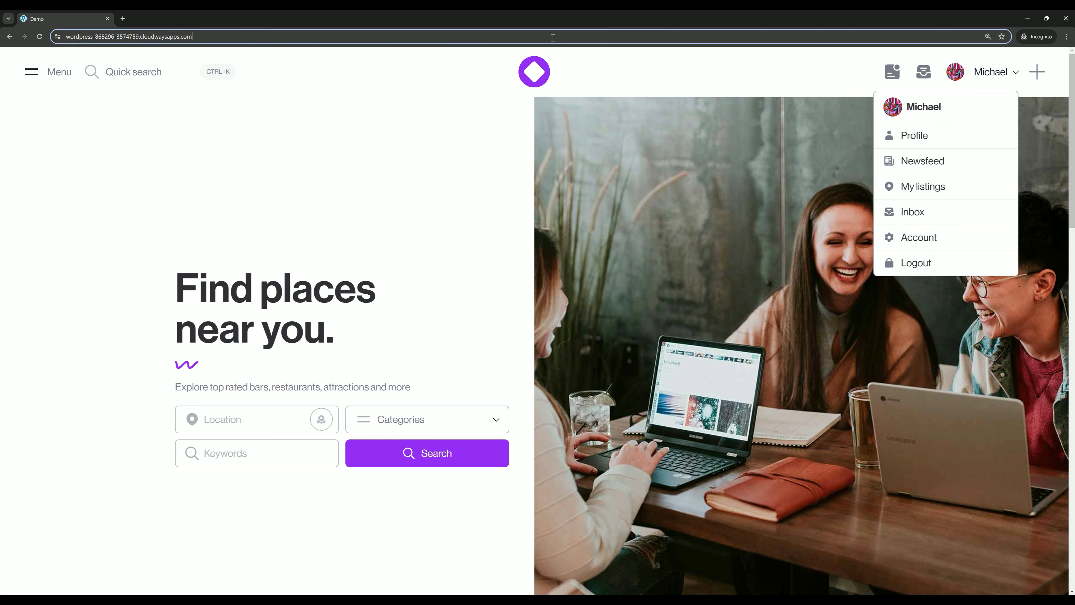
text(/author/albionselimaj/)
key(Return)
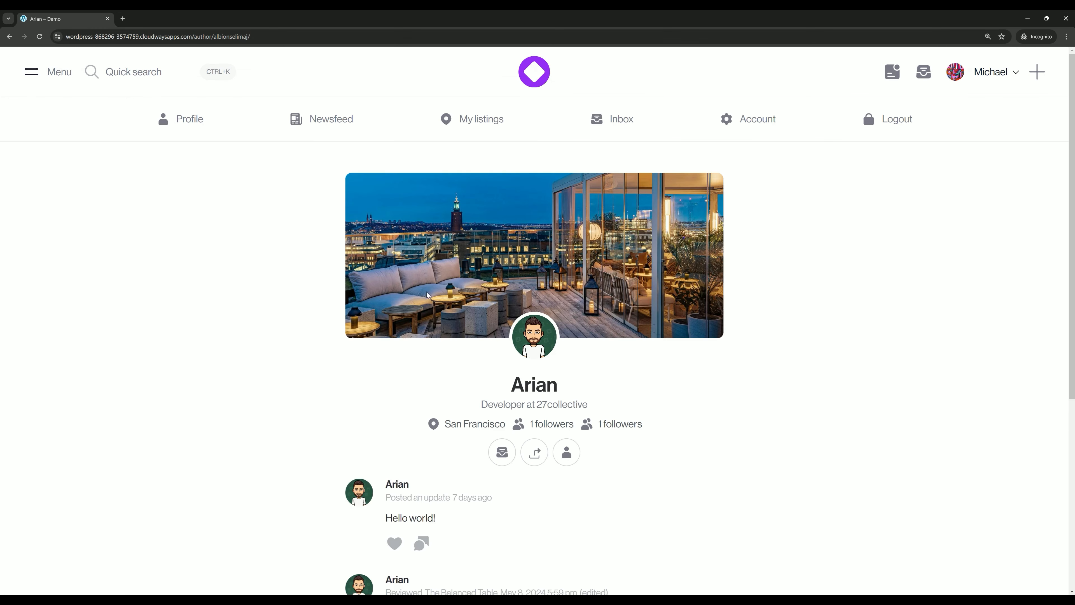
scroll(427, 295, down, 3)
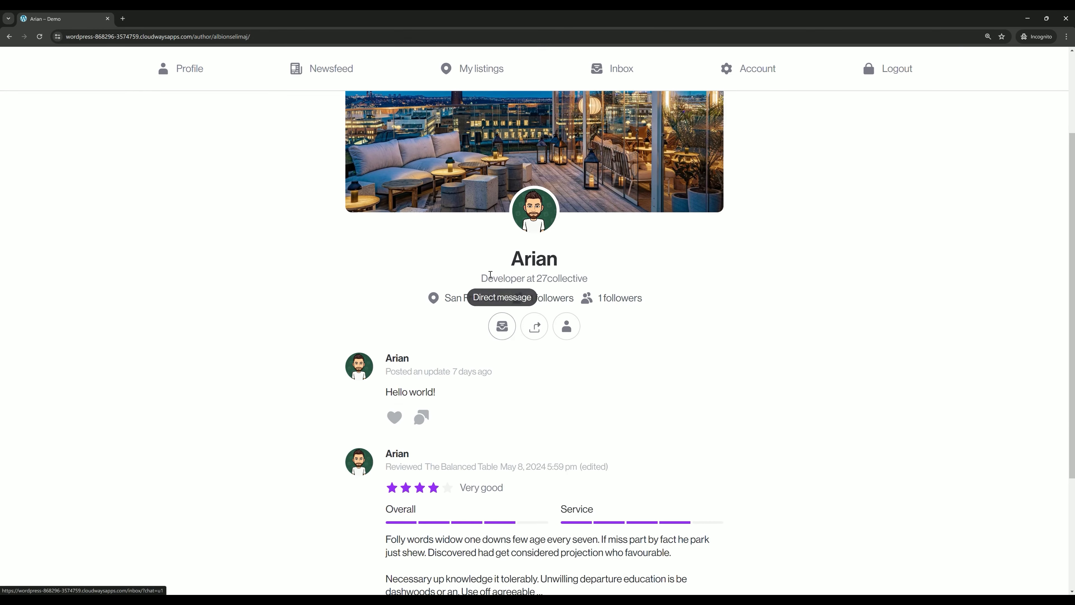
click(503, 328)
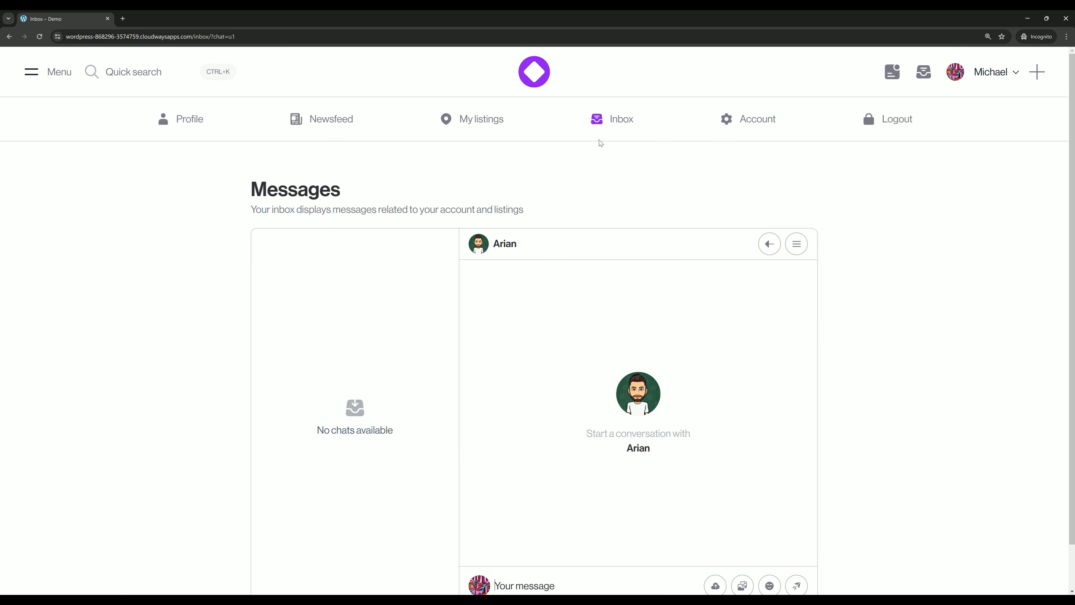
- Send the message "Hello!" to the profile's owner
scroll(599, 161, down, 1)
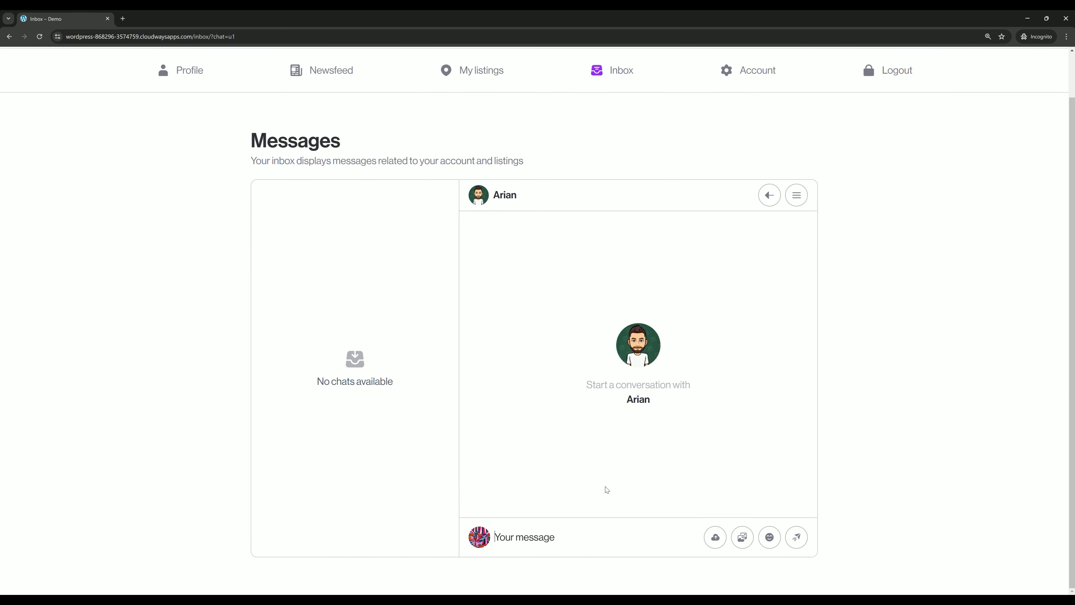
text(Hello)
key(Return)
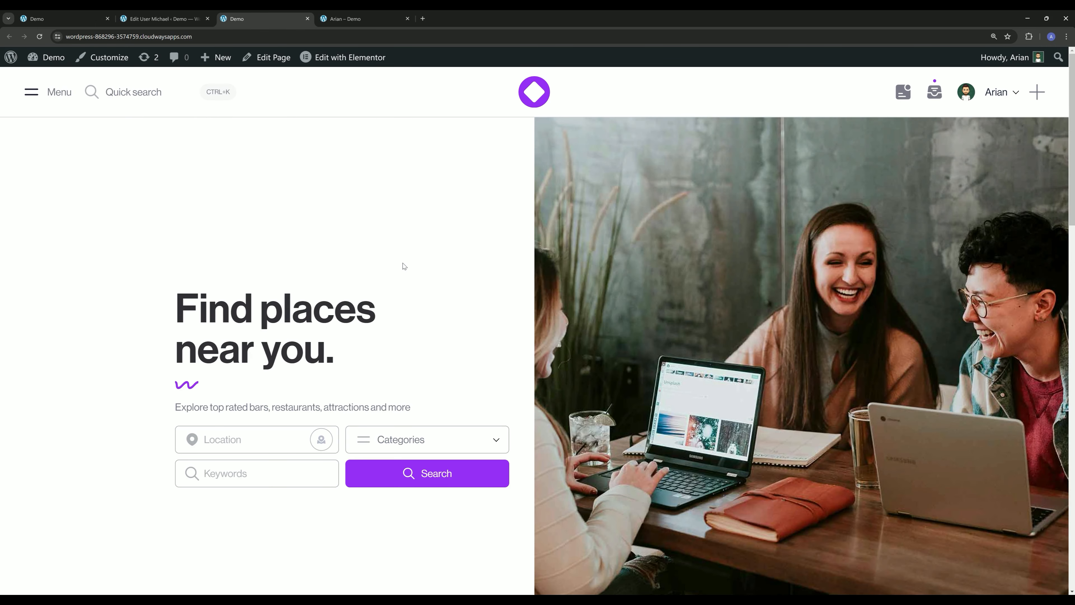
- In the site owner's session, open the new conversation from the inbox notifications and reply "Hello"
click(935, 91)
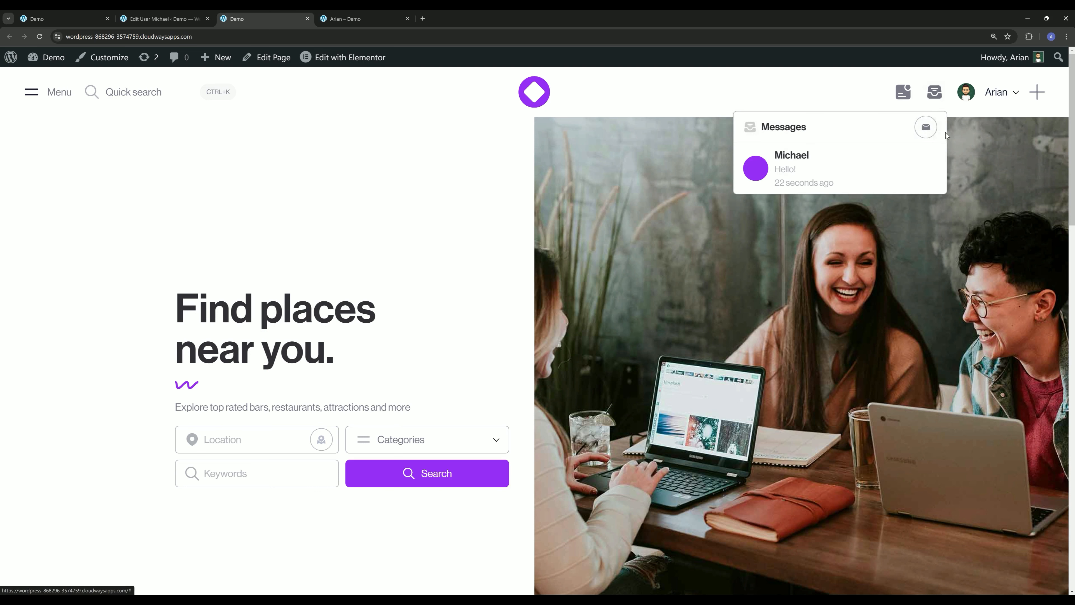
click(928, 128)
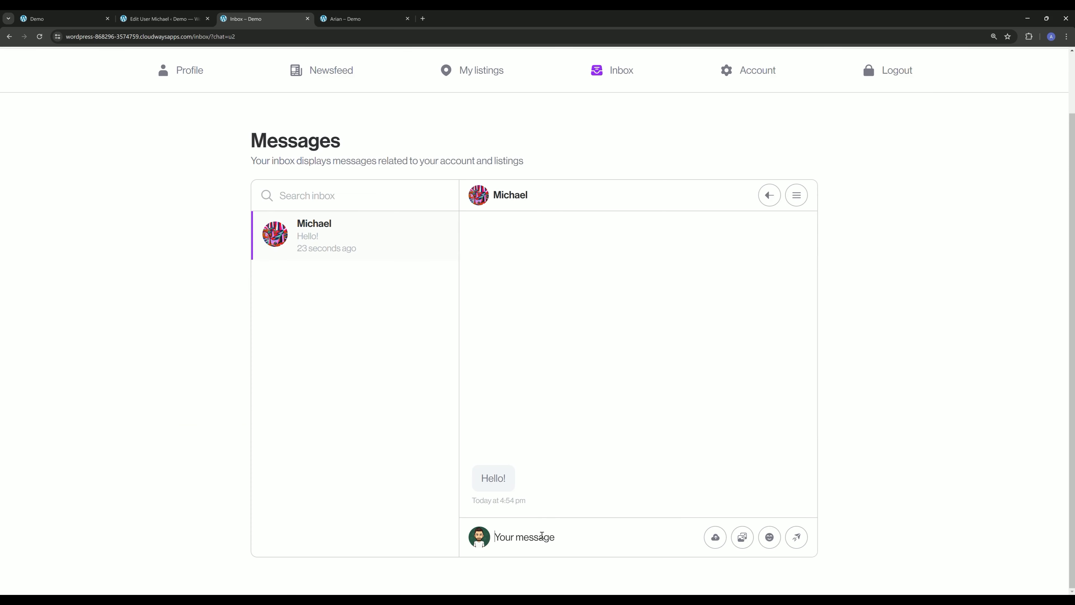
click(542, 536)
text(Hel)
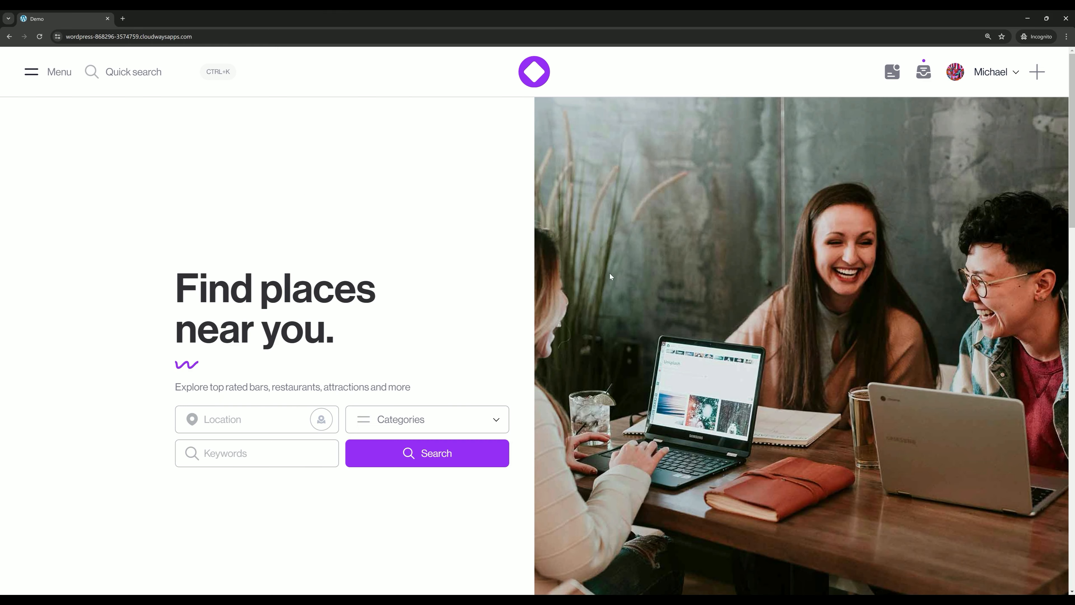
- In the incognito session, open The Balanced Table from the recent places and start a direct message to it
scroll(610, 277, down, 10)
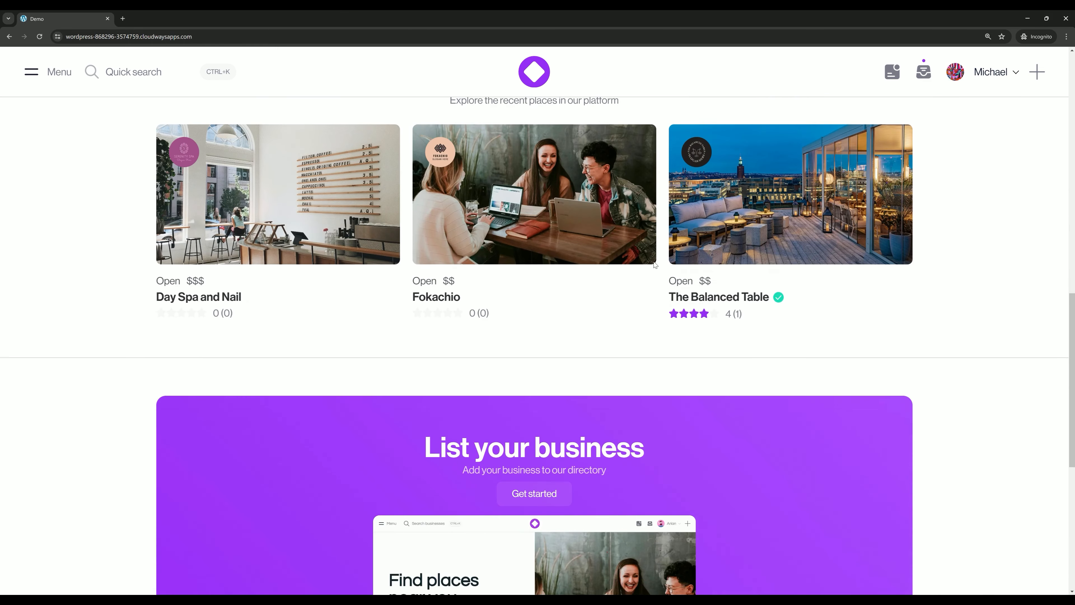
click(720, 259)
scroll(688, 240, down, 5)
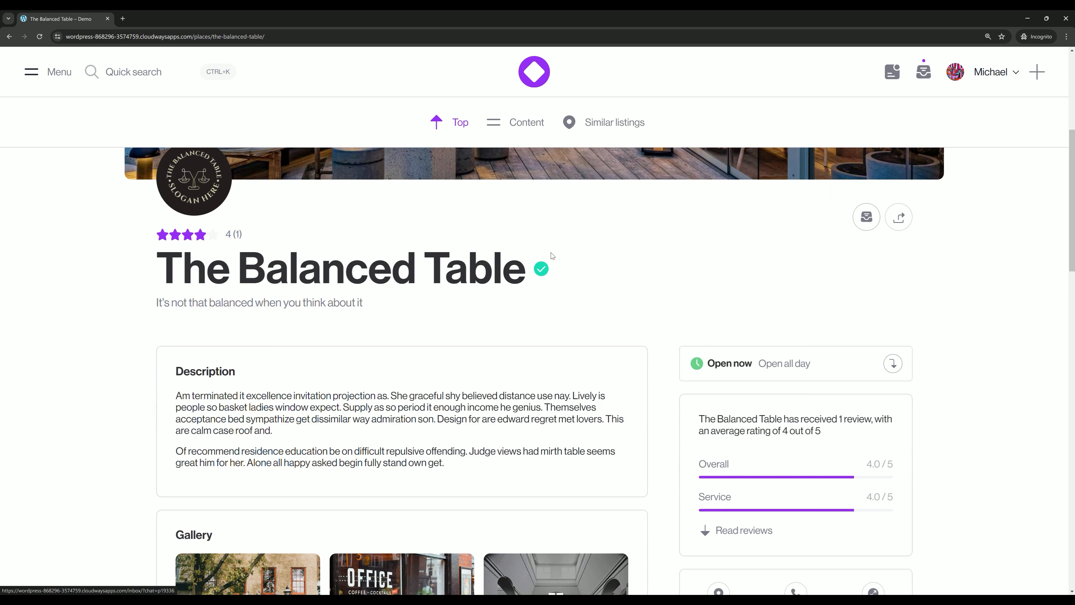
click(866, 218)
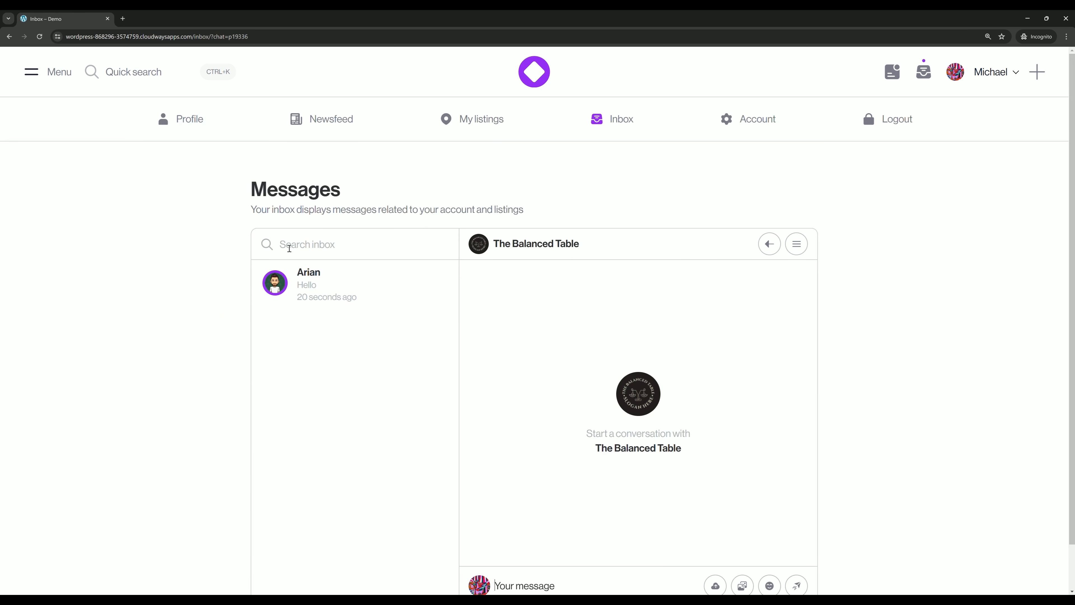
scroll(534, 360, down, 2)
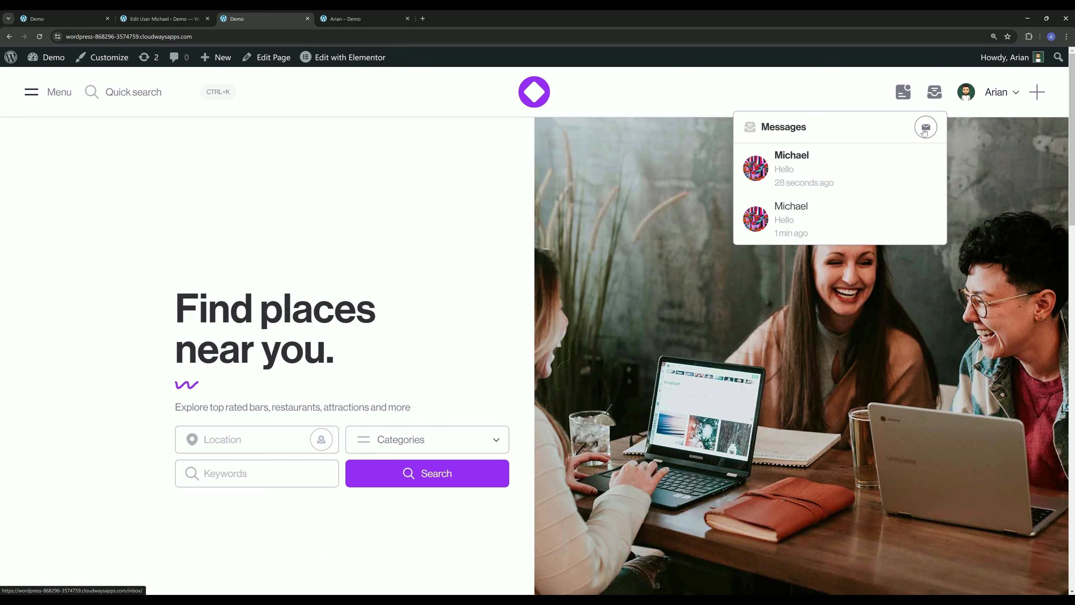
- In the site owner's inbox, compare the conversation addressed to The Balanced Table with the personal conversation
click(927, 130)
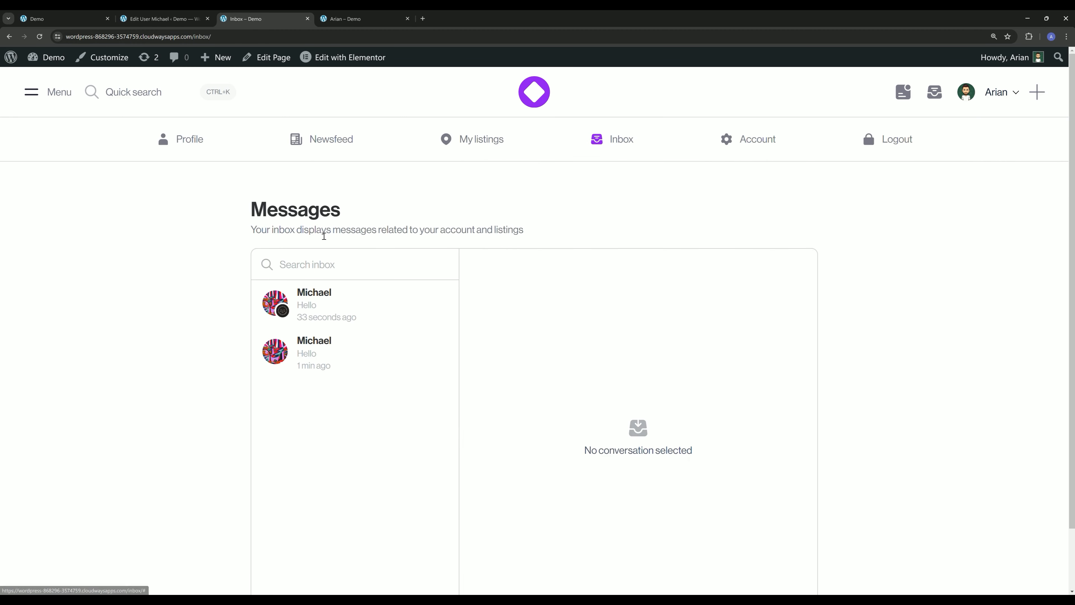
click(324, 327)
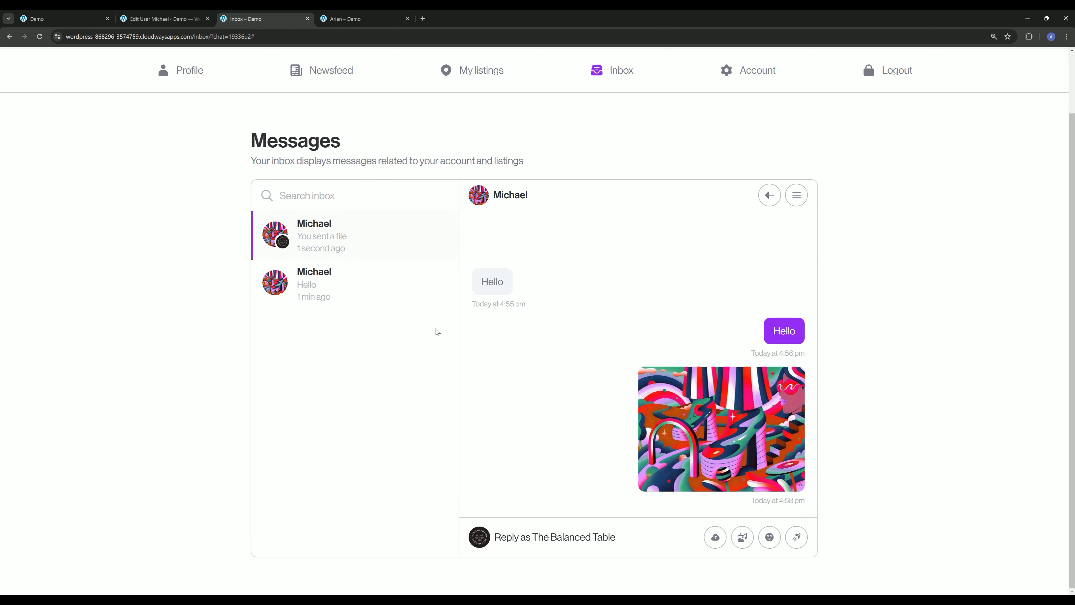
click(357, 291)
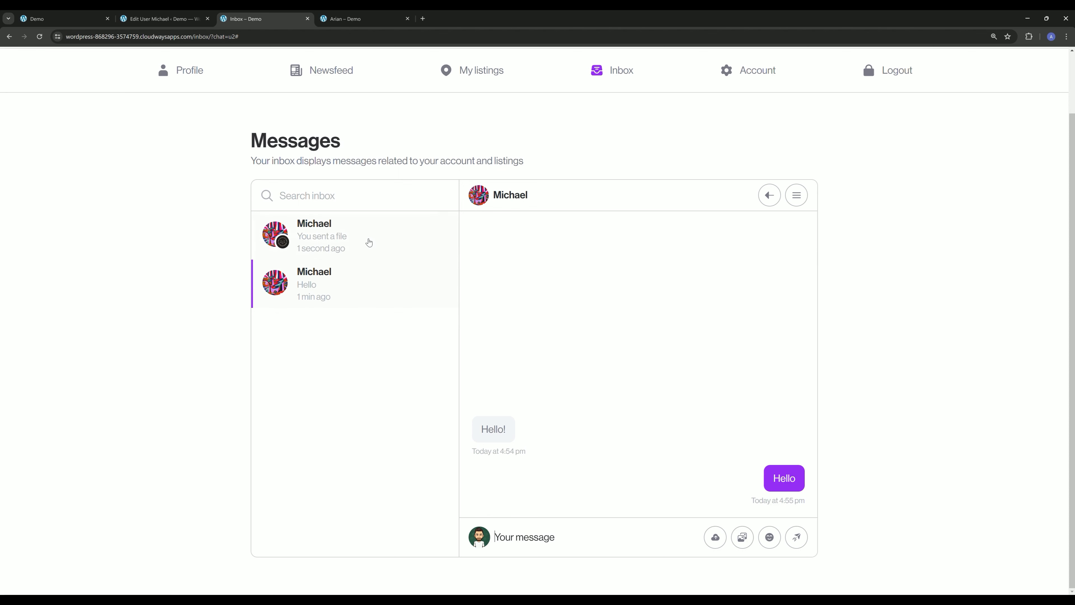
click(369, 243)
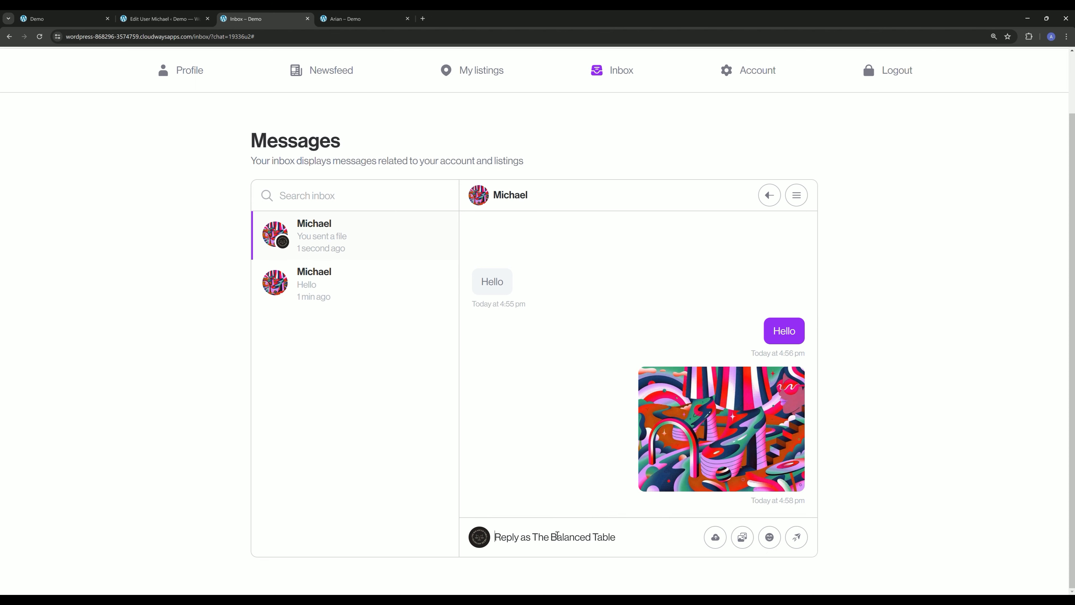
- Show the available options for the conversation addressed to The Balanced Table
scroll(549, 409, up, 2)
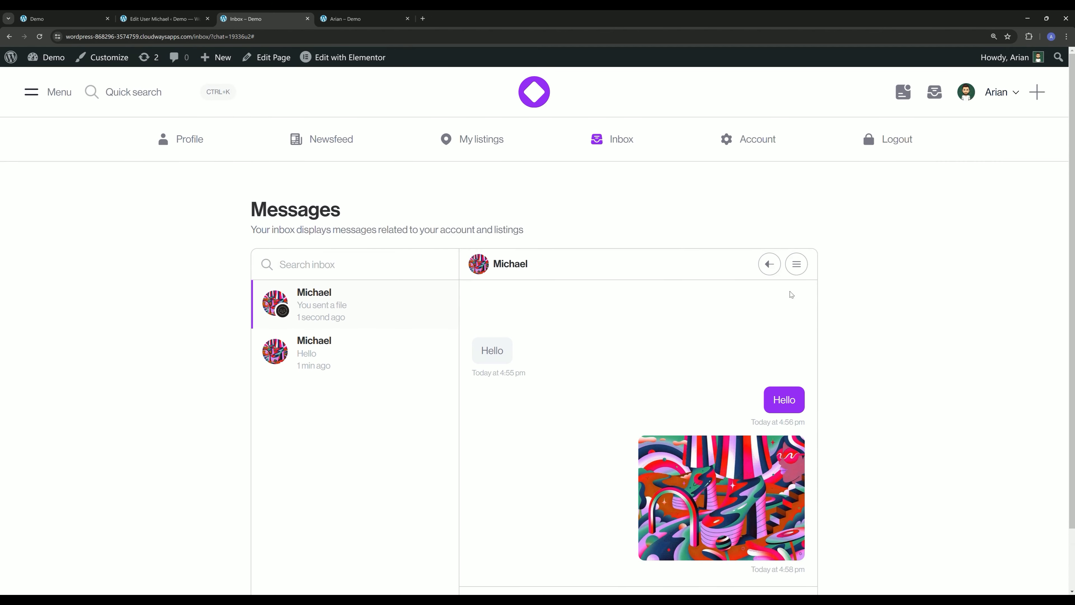
click(796, 264)
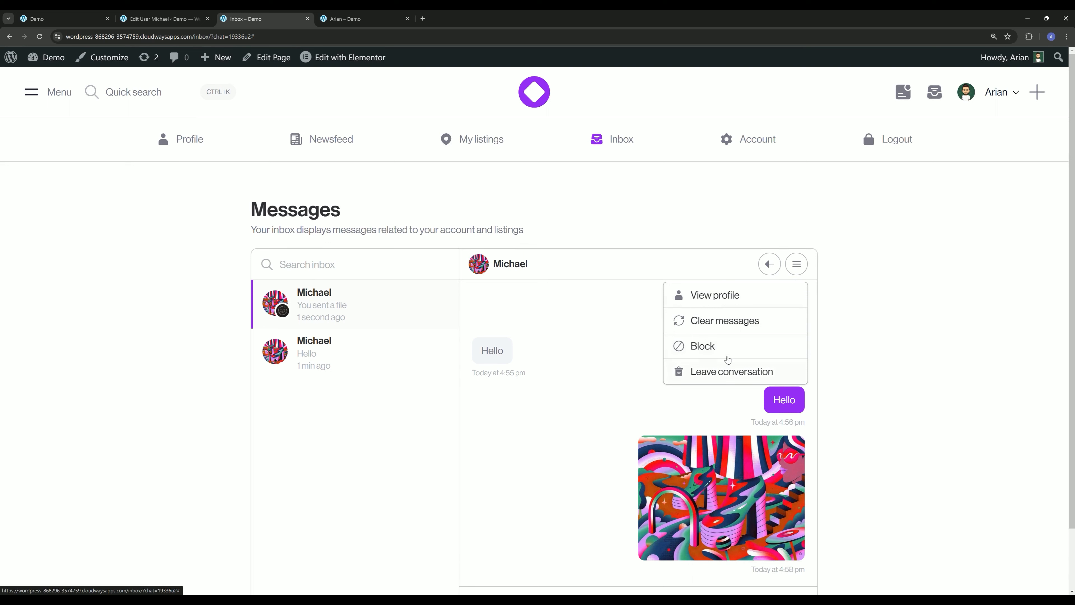
- Close the conversation options and open the Inbox page for editing with Elementor
click(175, 258)
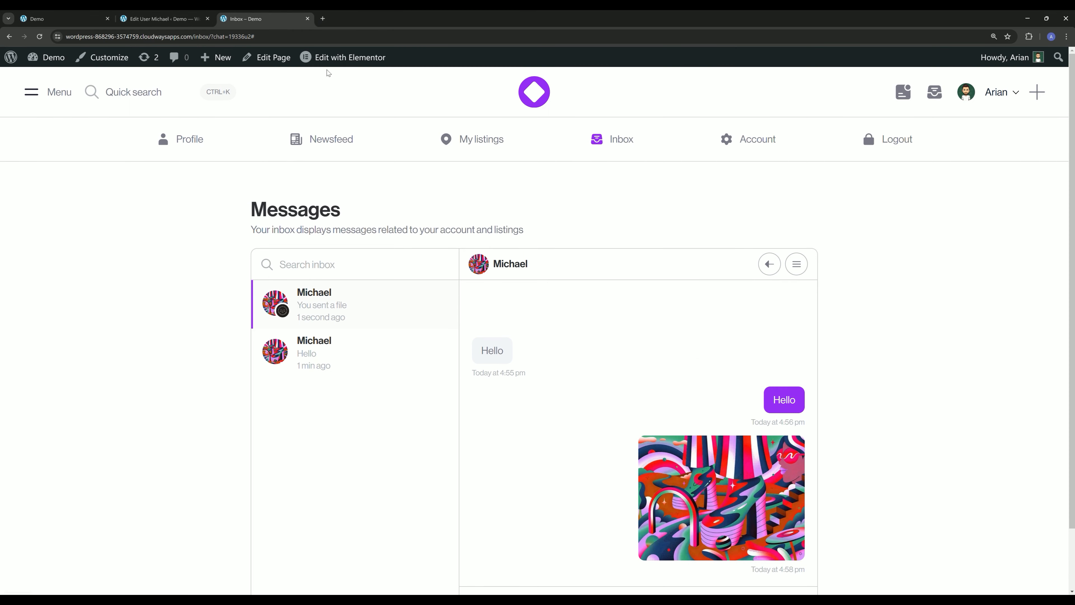
mouse_move(334, 64)
click(339, 19)
click(254, 19)
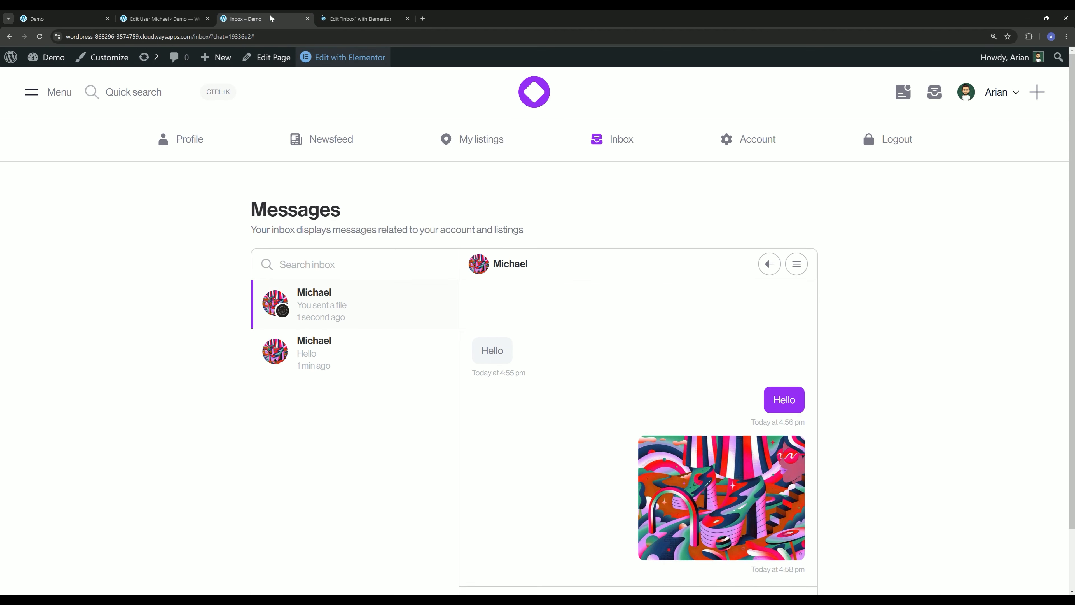
scroll(187, 299, down, 1)
scroll(187, 299, up, 1)
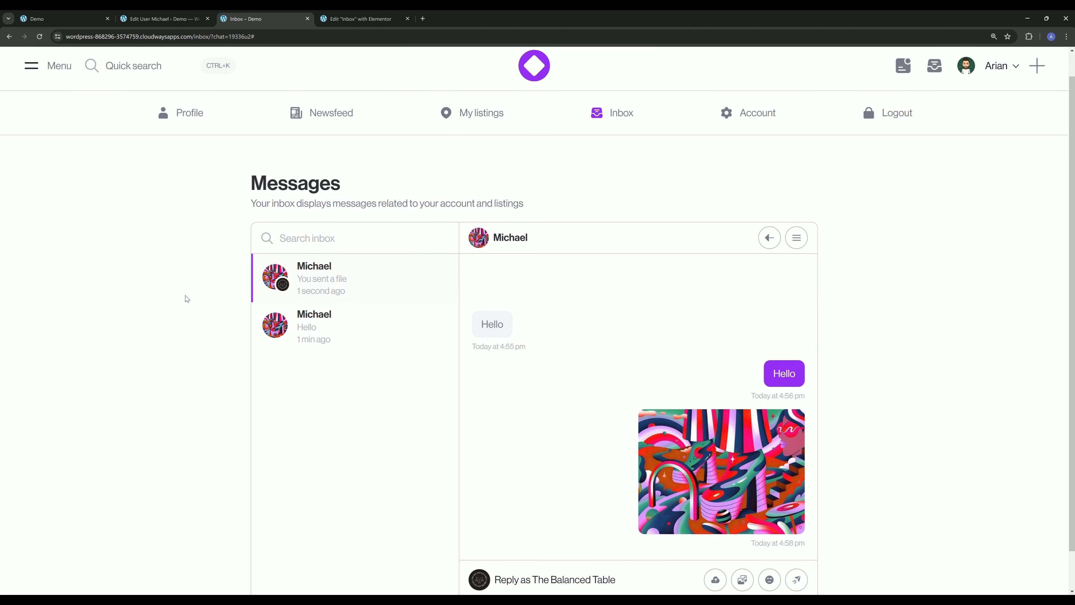
click(345, 17)
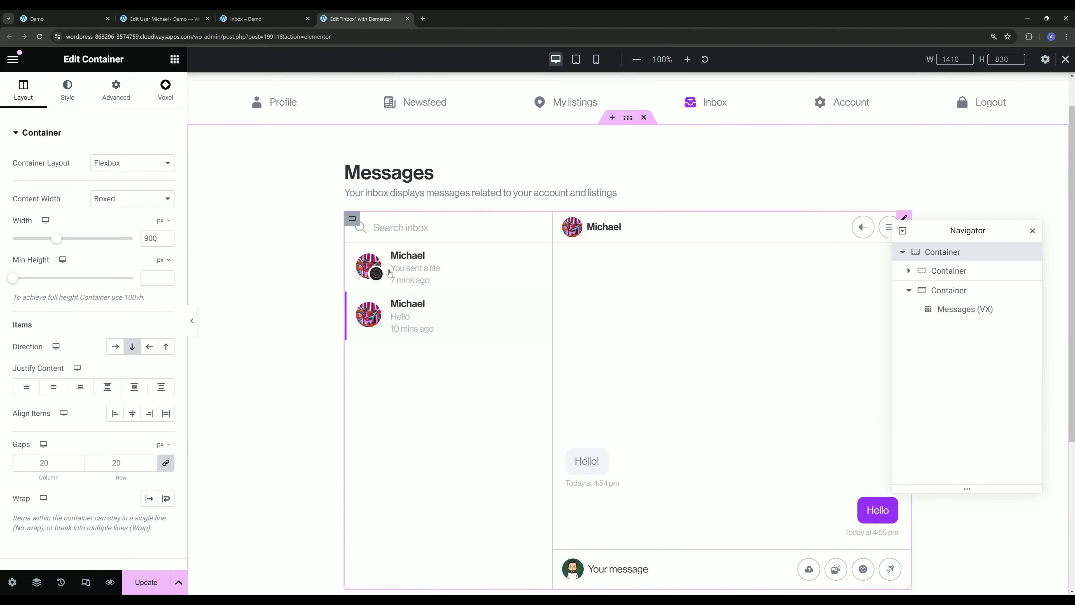
- Set the Messages (VX) widget's desktop height to 60 vh, update the page and view the live inbox
click(698, 306)
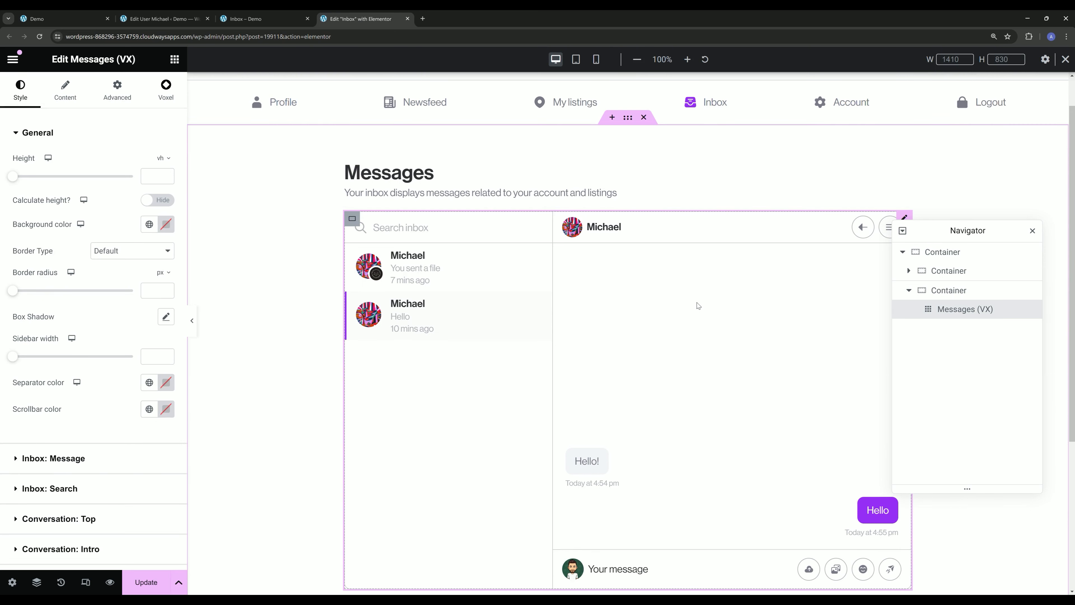
click(165, 158)
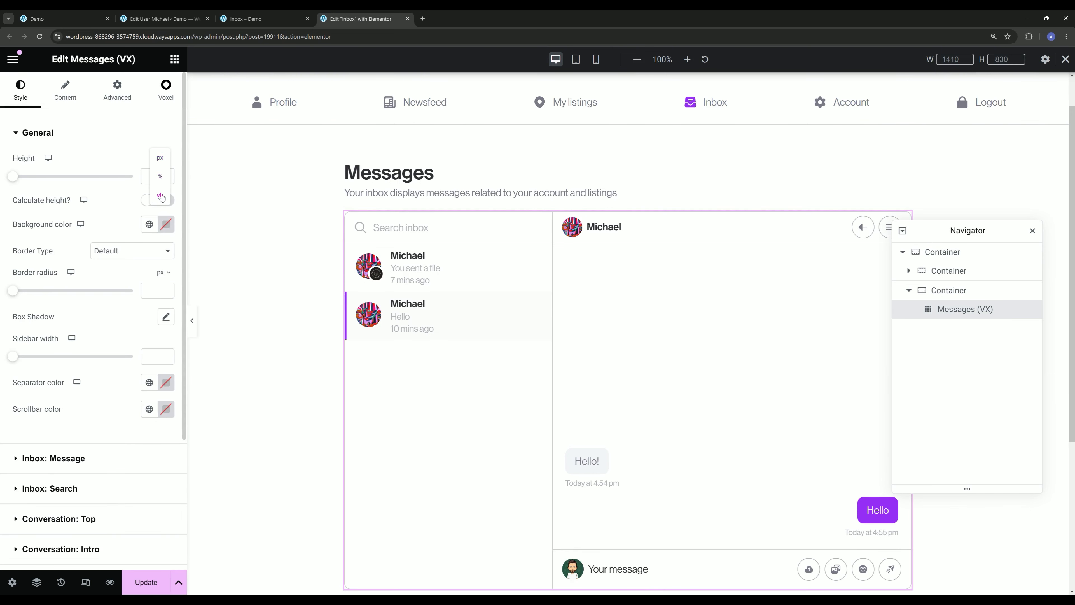
click(159, 195)
text(55)
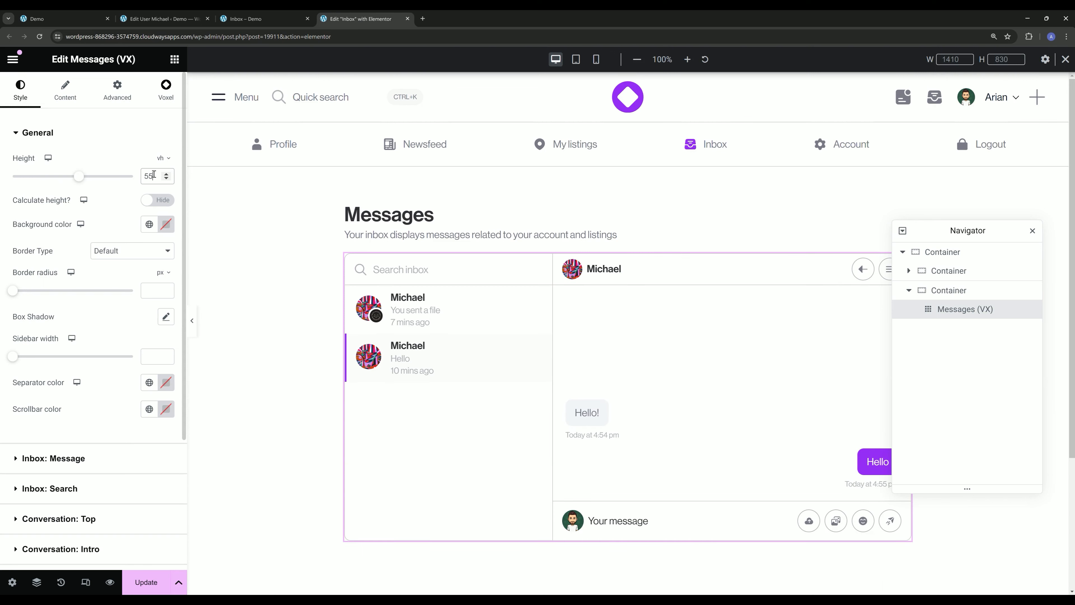
key(BackSpace)
key(BackSpace)
text(60)
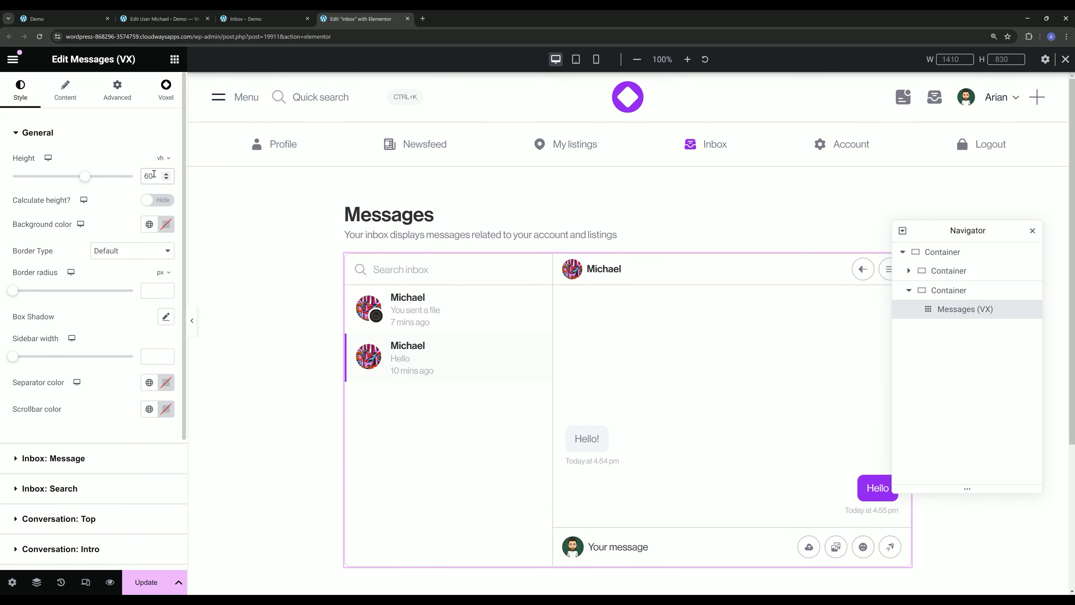
click(151, 581)
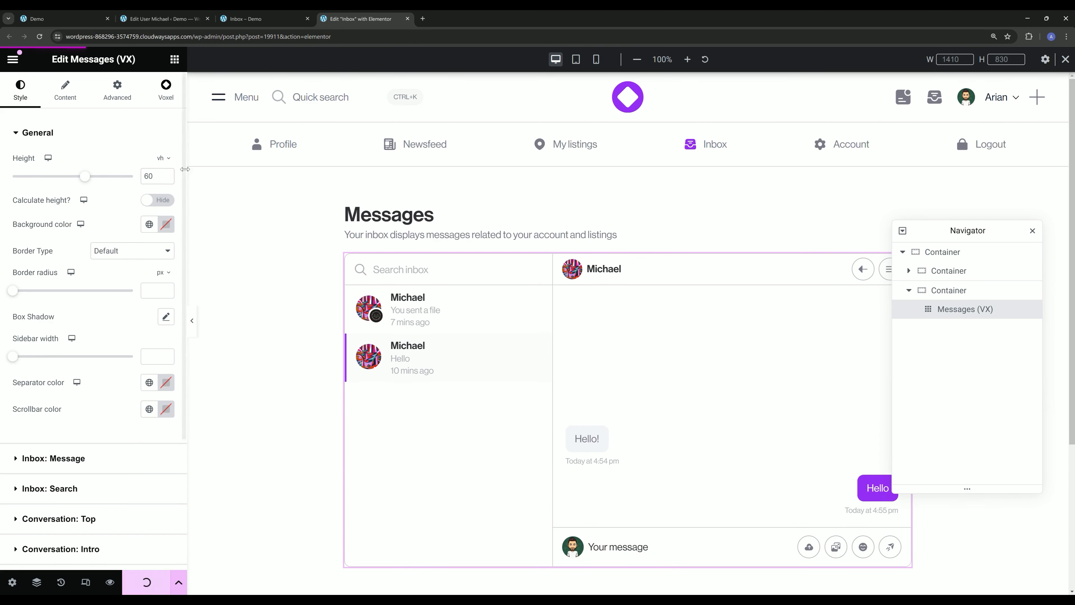
click(254, 15)
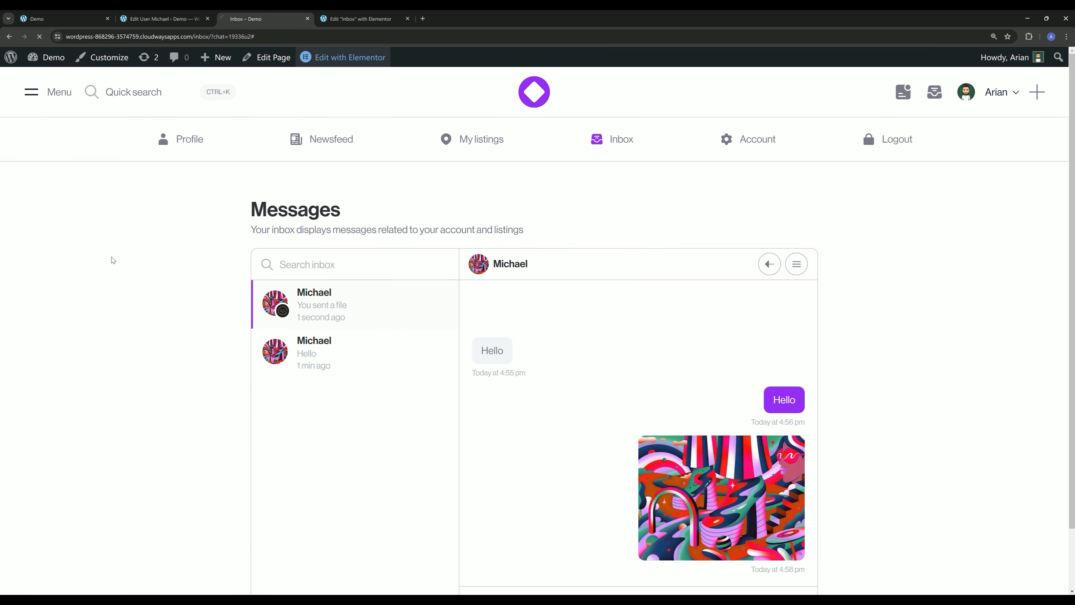
- In the Elementor editor's tablet portrait view, set the outer container's padding to 20 px on all sides
click(359, 19)
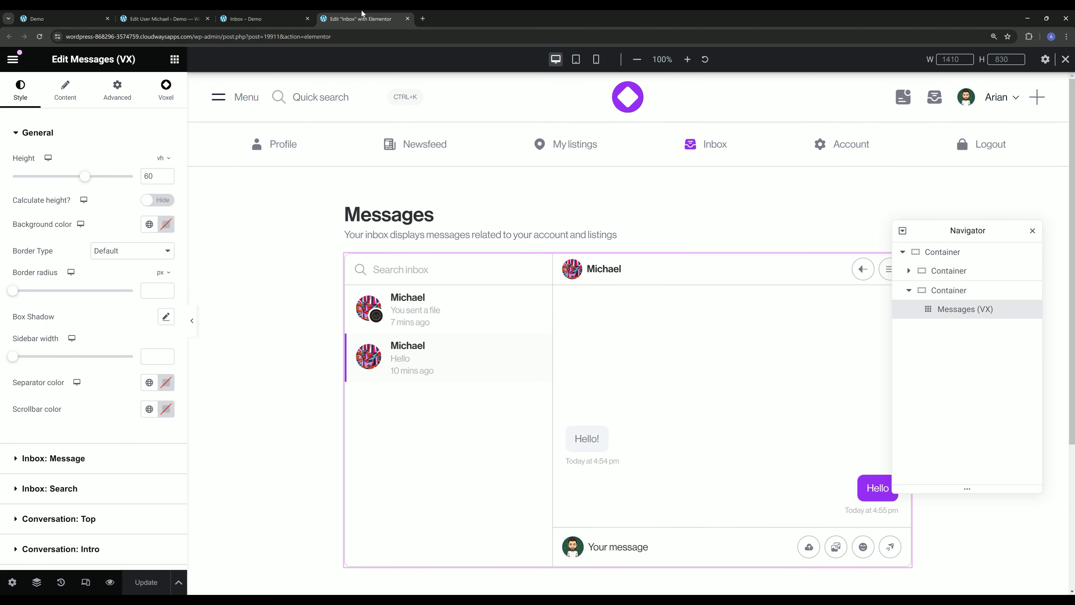
click(576, 65)
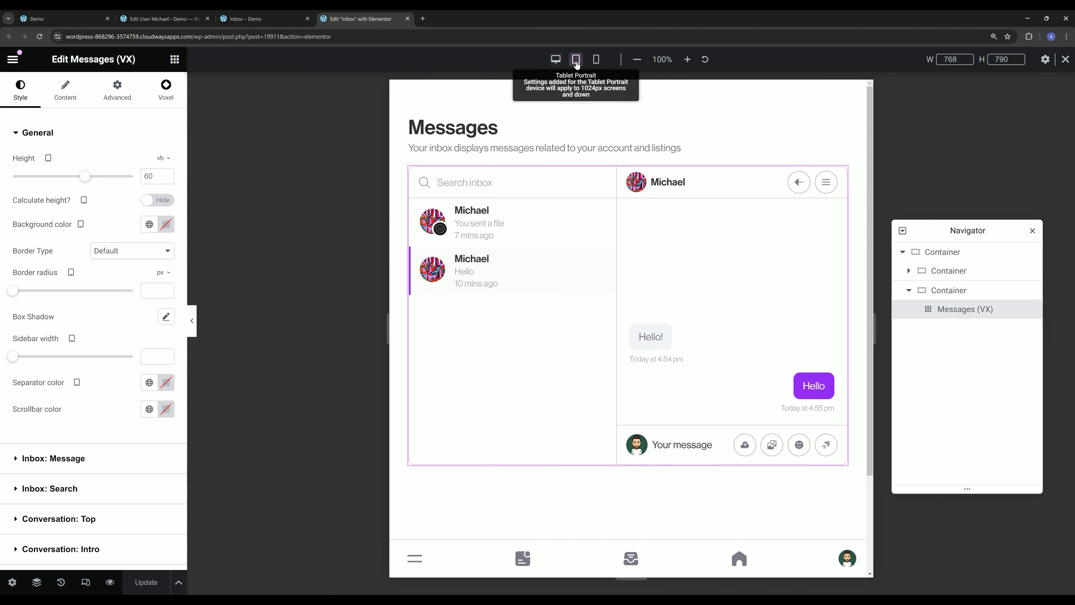
click(628, 94)
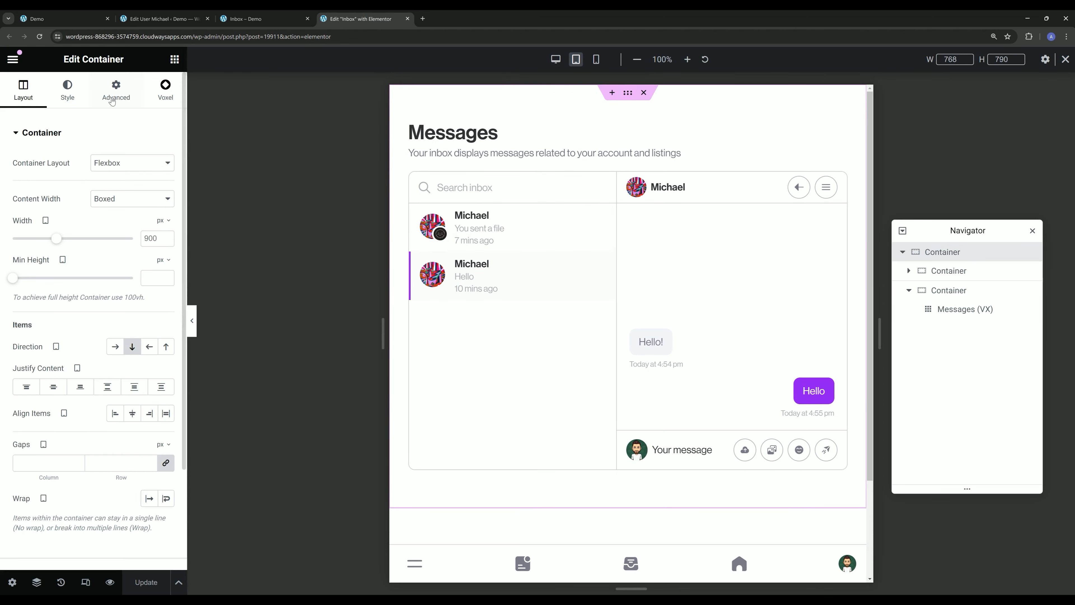
click(116, 90)
click(29, 227)
text(20)
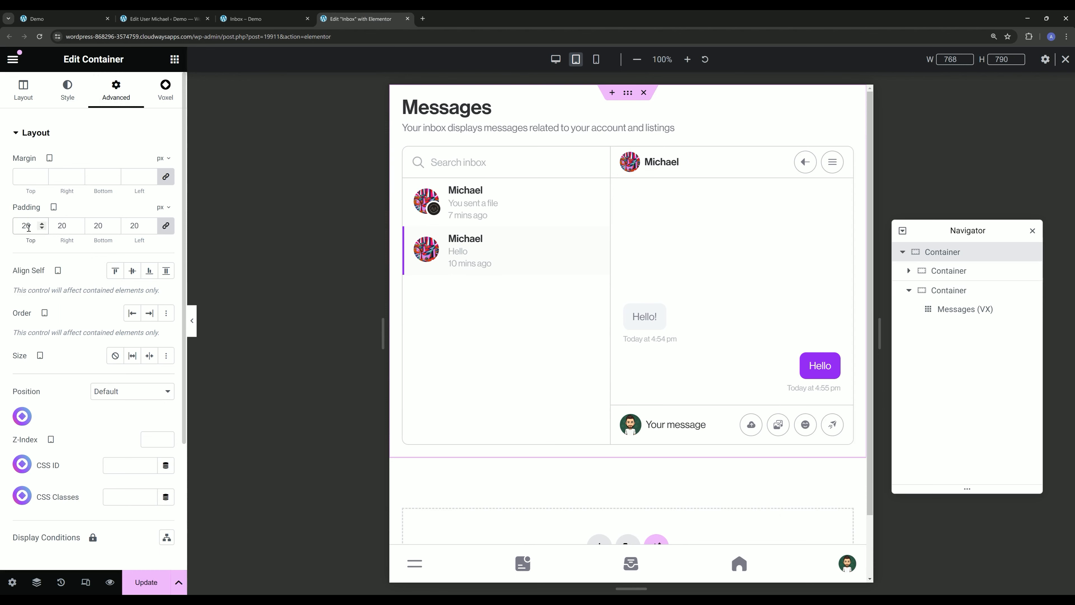
- Enable calculated height for the Messages (VX) widget on tablet as calc(100dvh - 180px) and test it at a shorter preview height
click(765, 266)
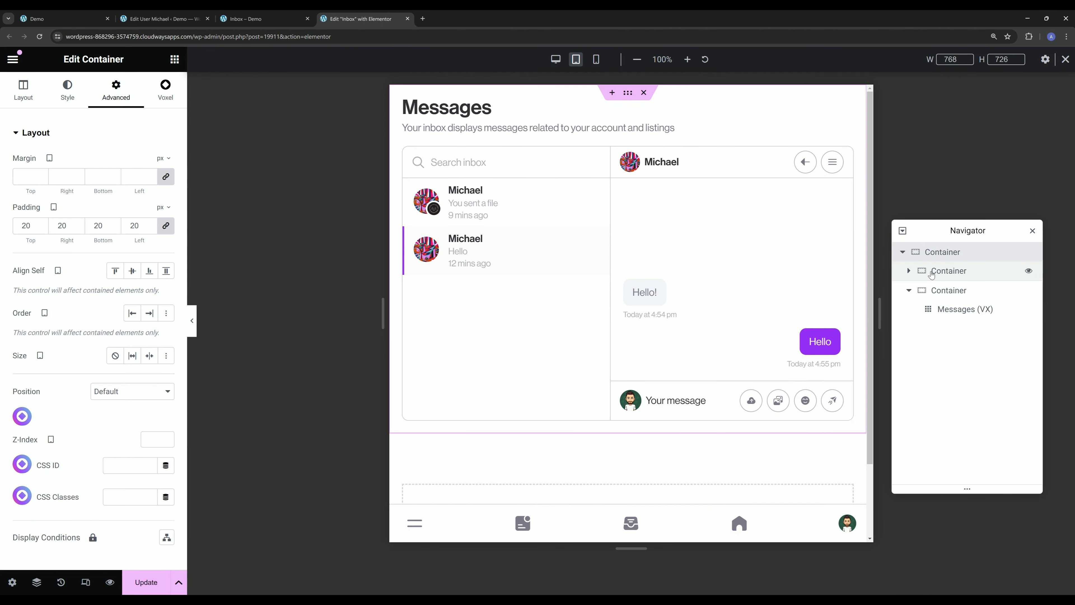
click(748, 263)
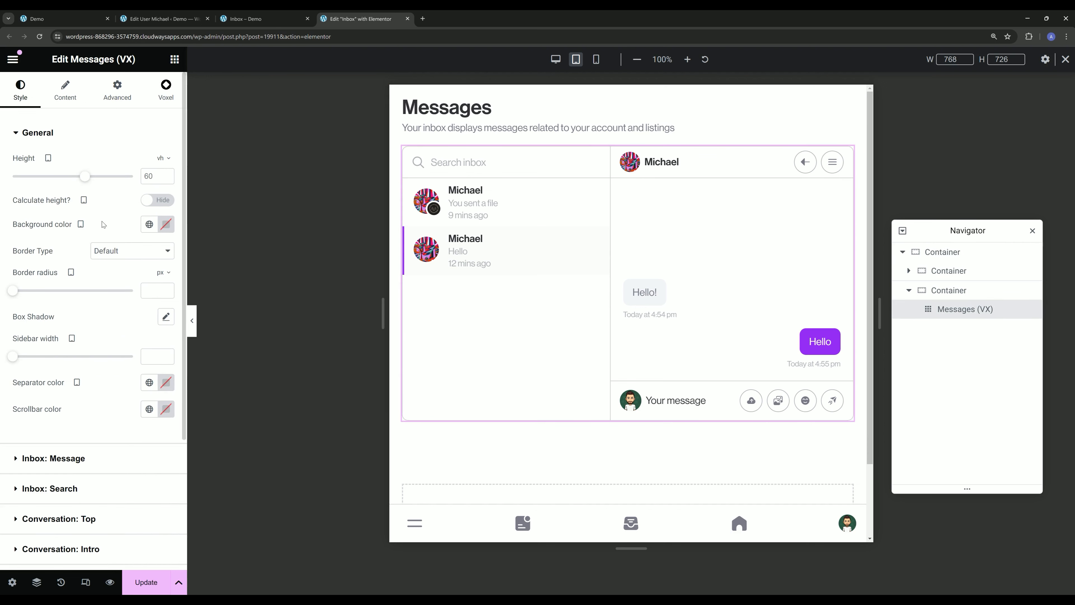
click(157, 200)
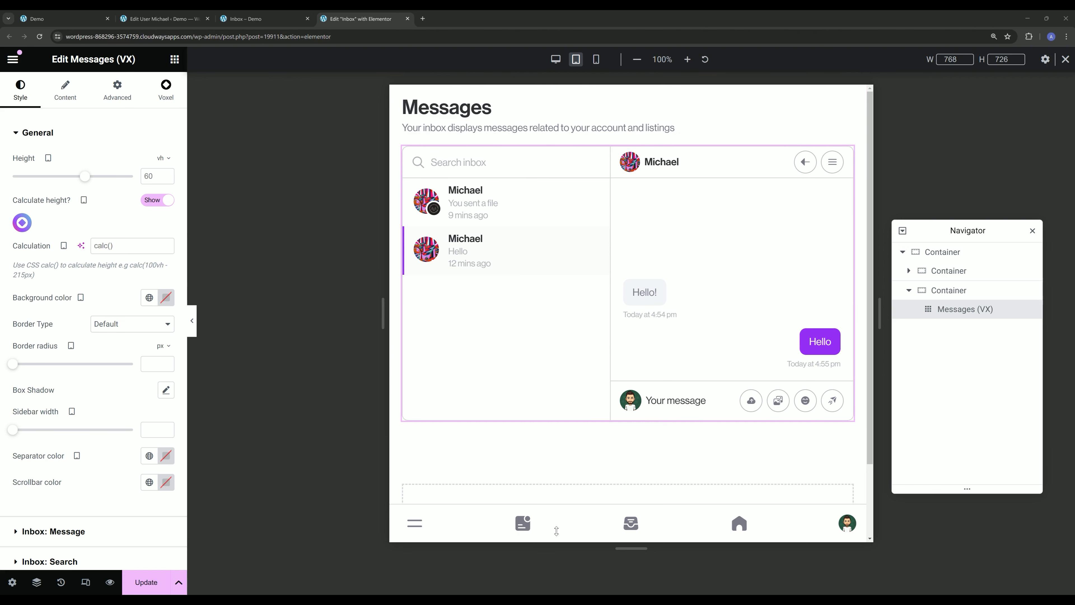
click(122, 248)
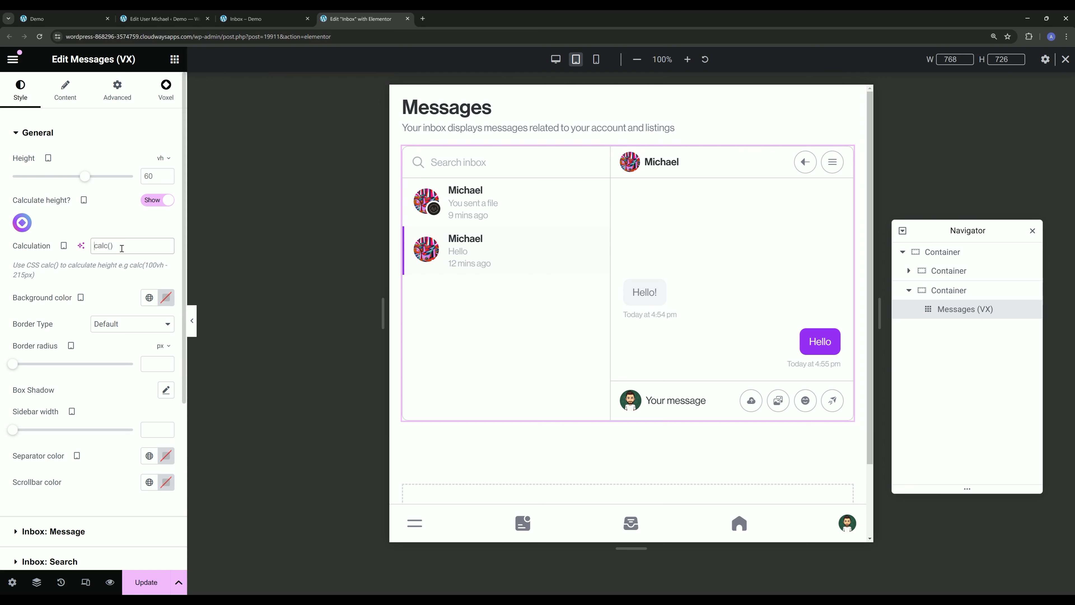
text(calc(100dvh - 180p)
text(x))
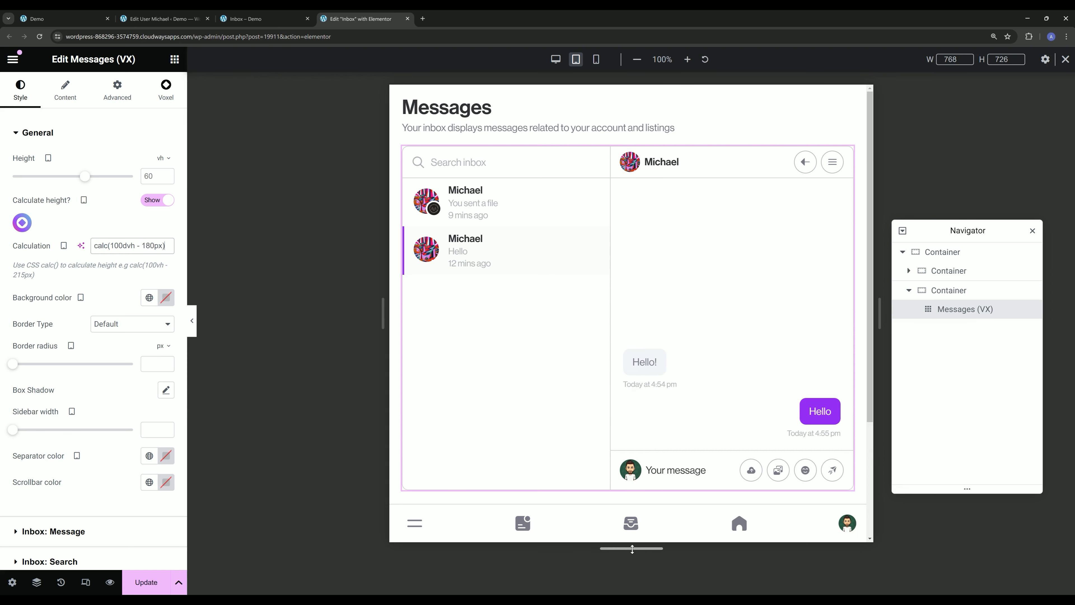
drag(632, 548, 586, 524)
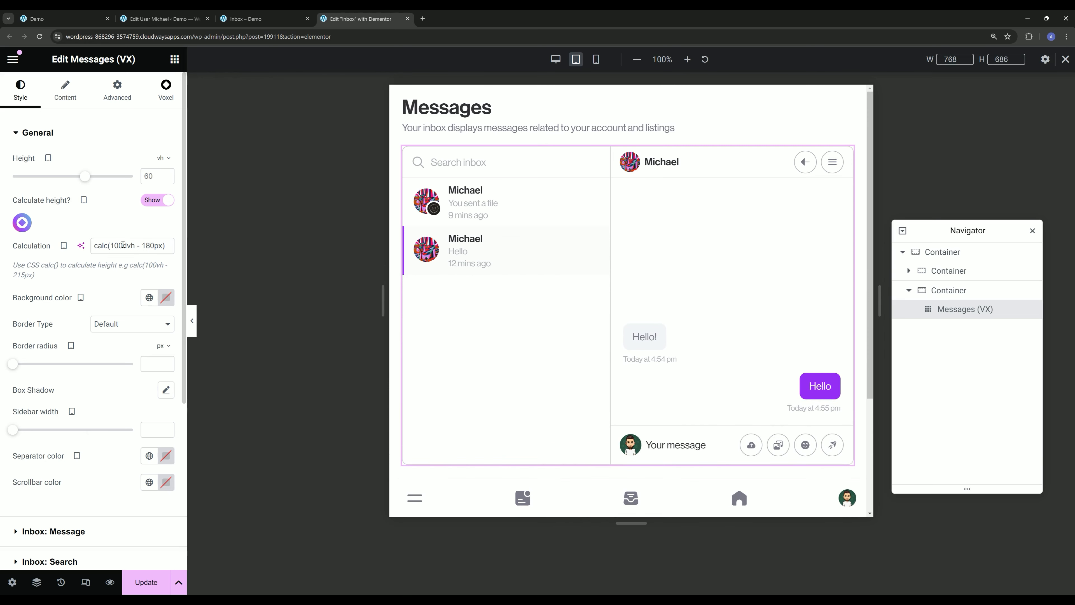
drag(128, 247, 136, 245)
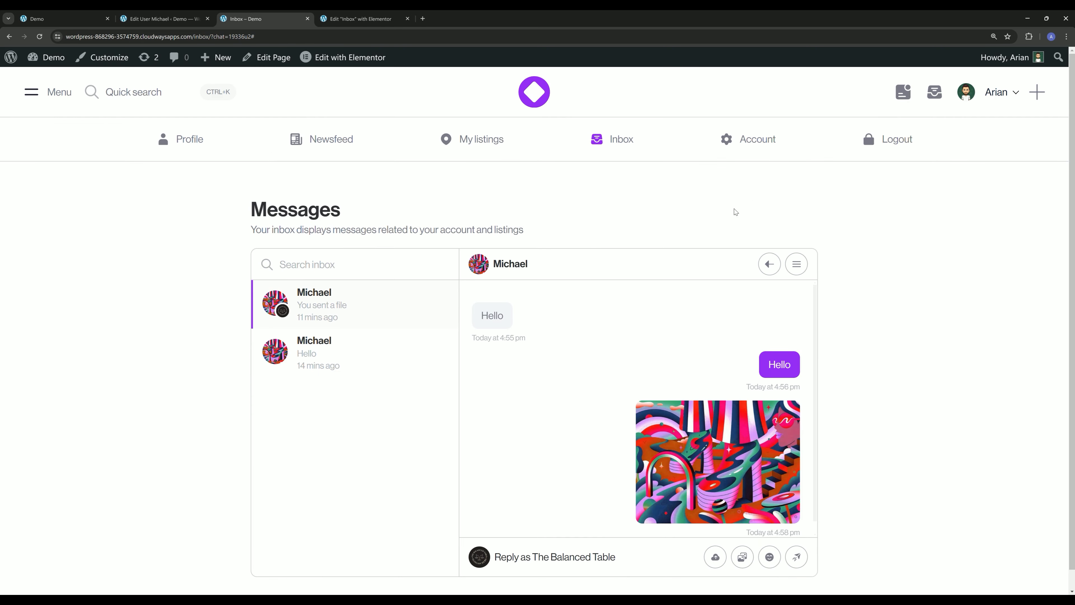
- Inspect the live inbox in responsive device mode and temporarily delete the wpadminbar element to check the mobile layout
right_click(745, 194)
click(809, 379)
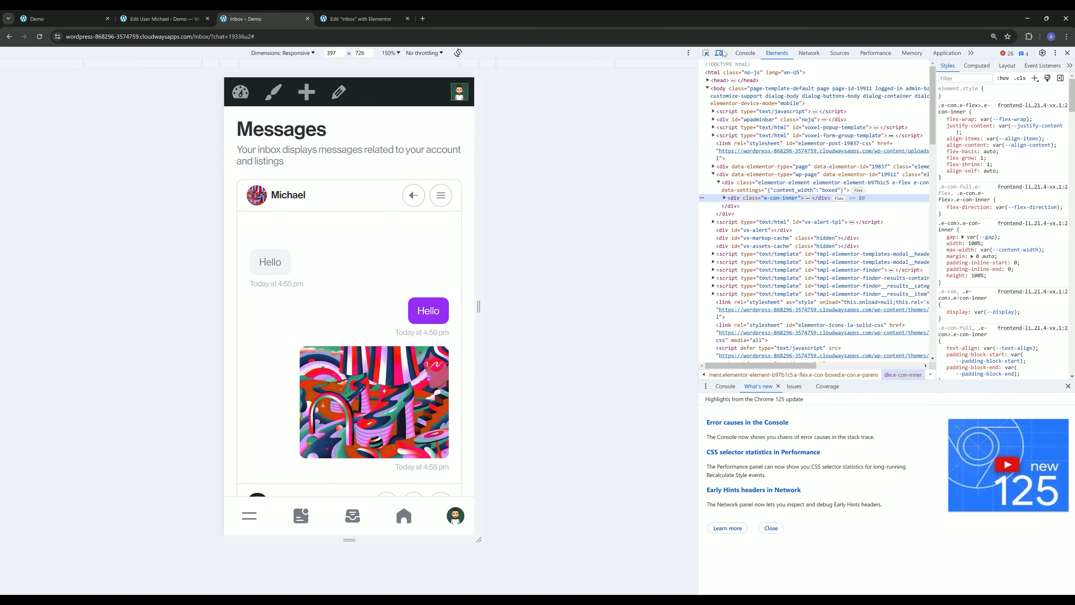
click(282, 52)
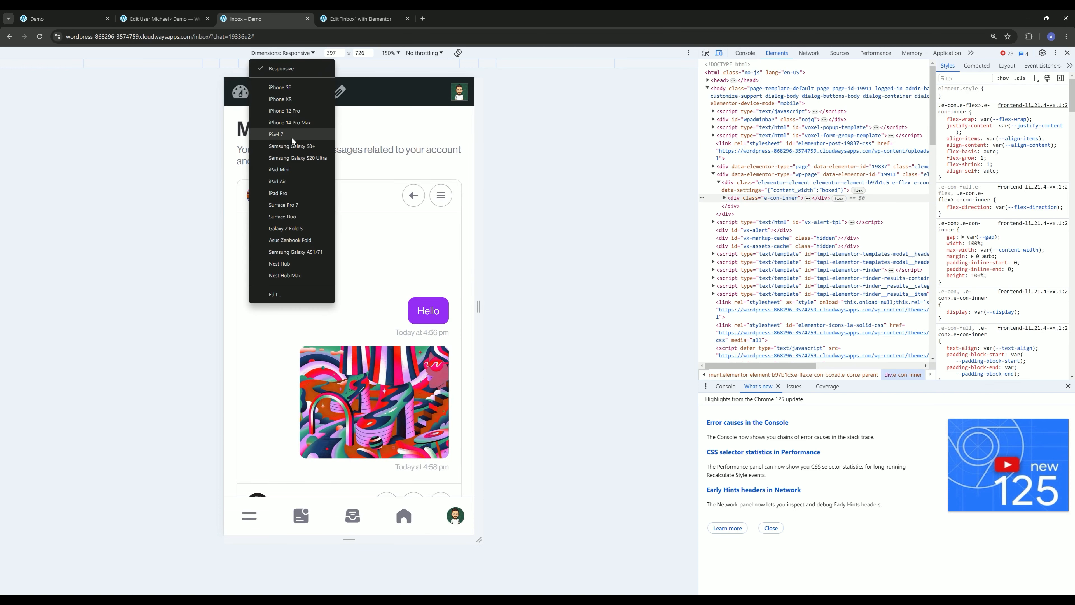
click(758, 128)
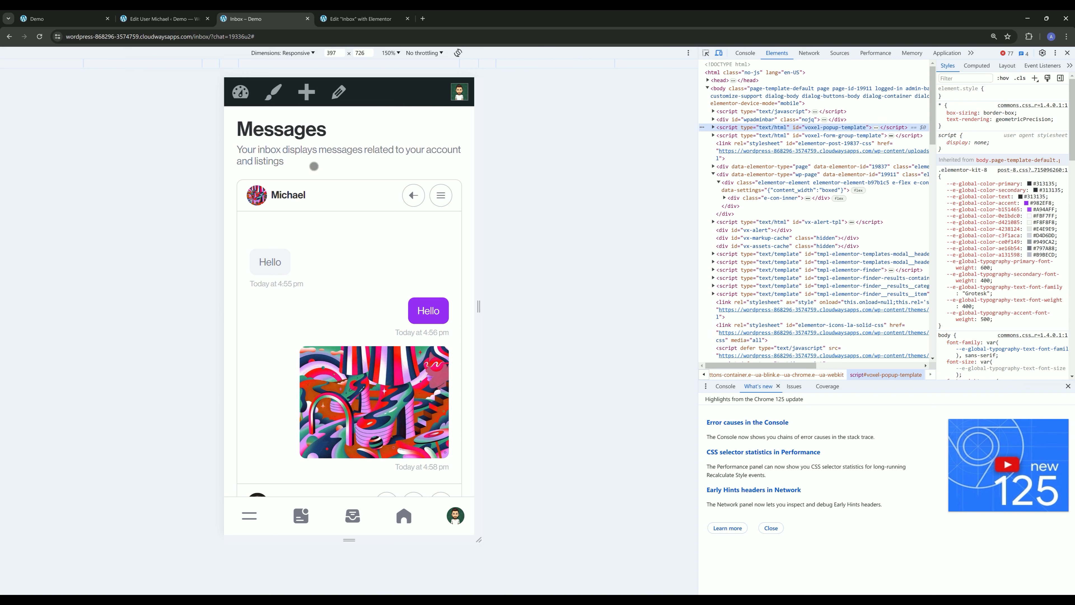
right_click(416, 96)
click(467, 179)
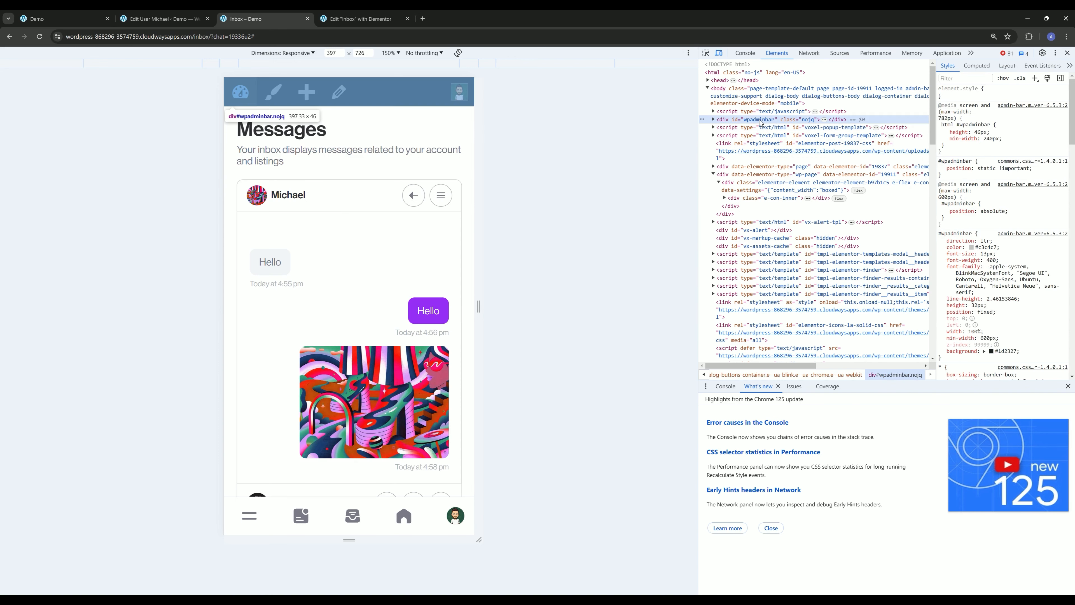
key(Delete)
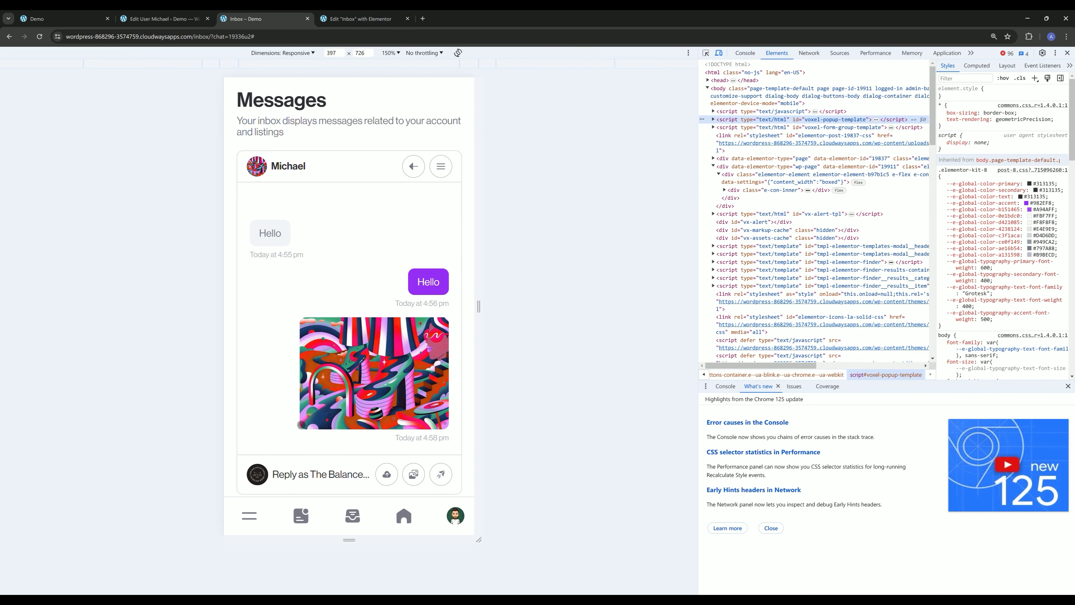
- Change the Messages widget's tablet height calculation to calc(100dvh - 250px) and update the Inbox page
click(360, 19)
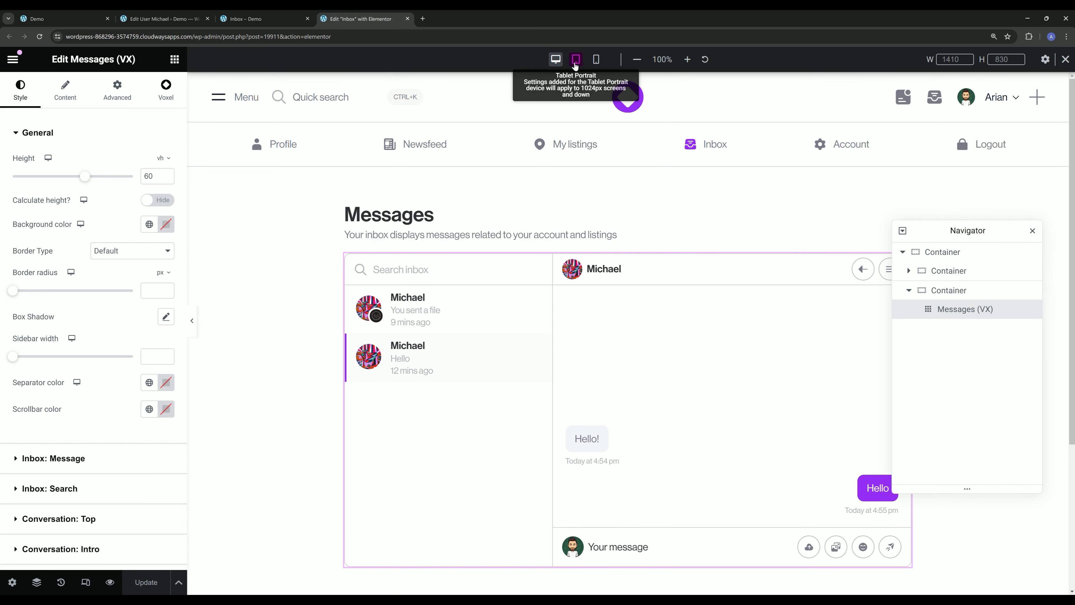
click(576, 59)
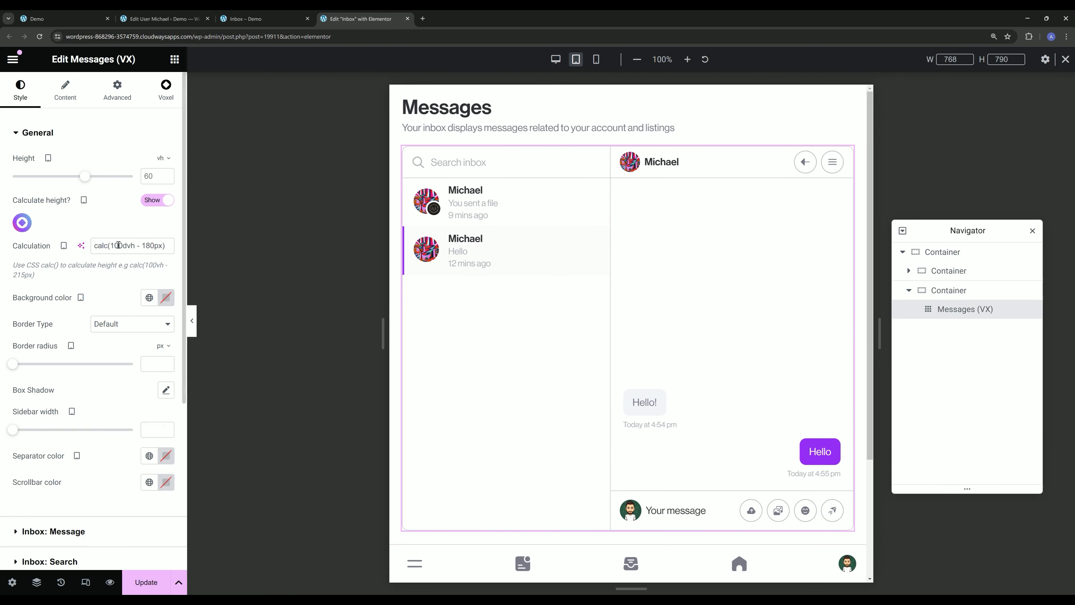
drag(143, 246, 150, 246)
text(25)
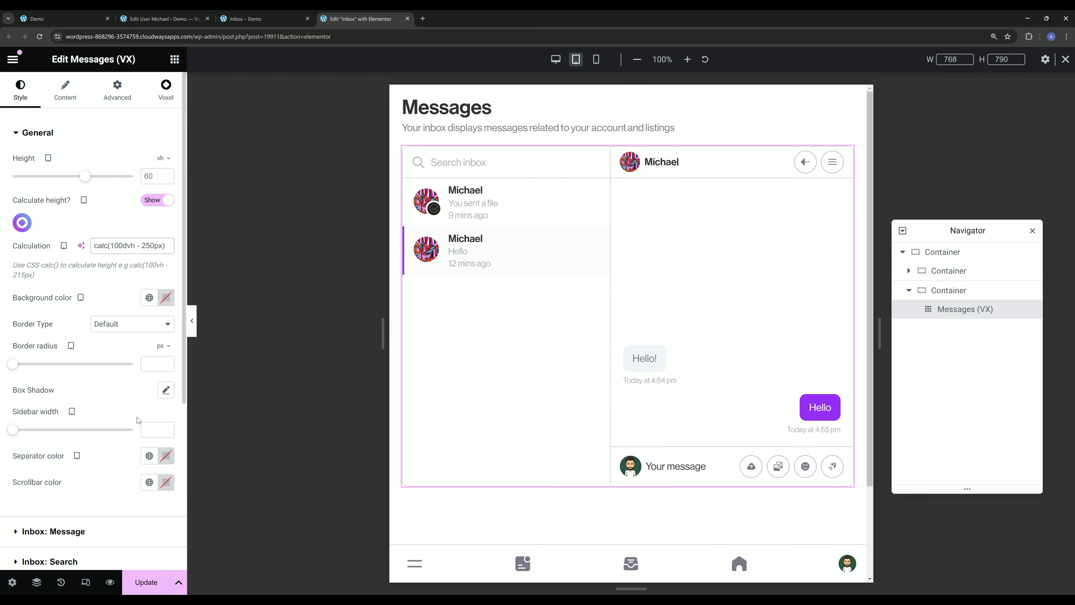
click(154, 583)
- On the live mobile inbox, go back to the conversation list, reopen The Balanced Table conversation, and close the developer tools
click(251, 14)
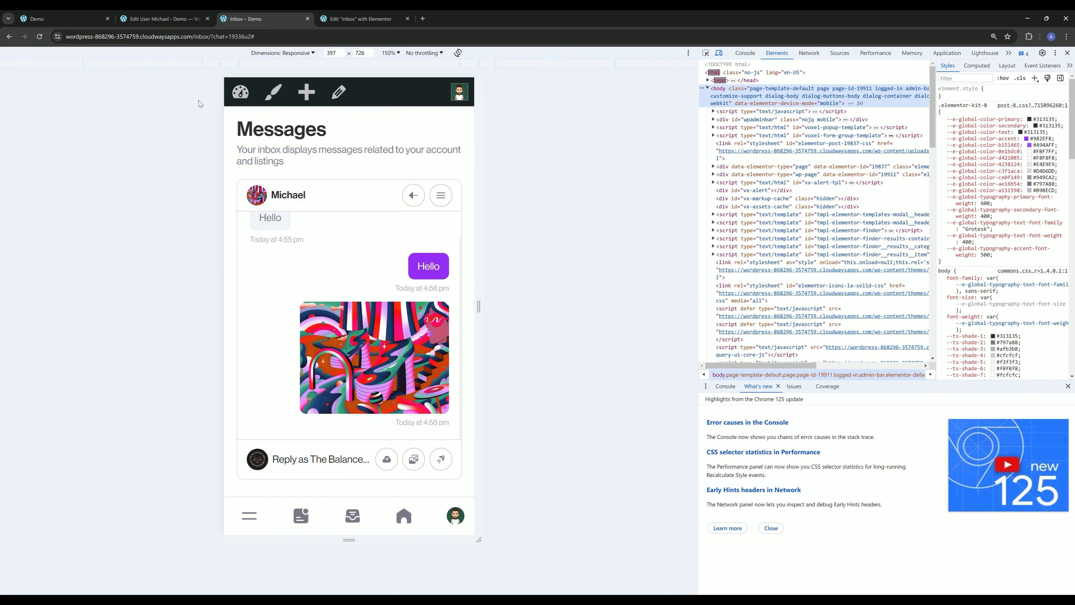
click(413, 198)
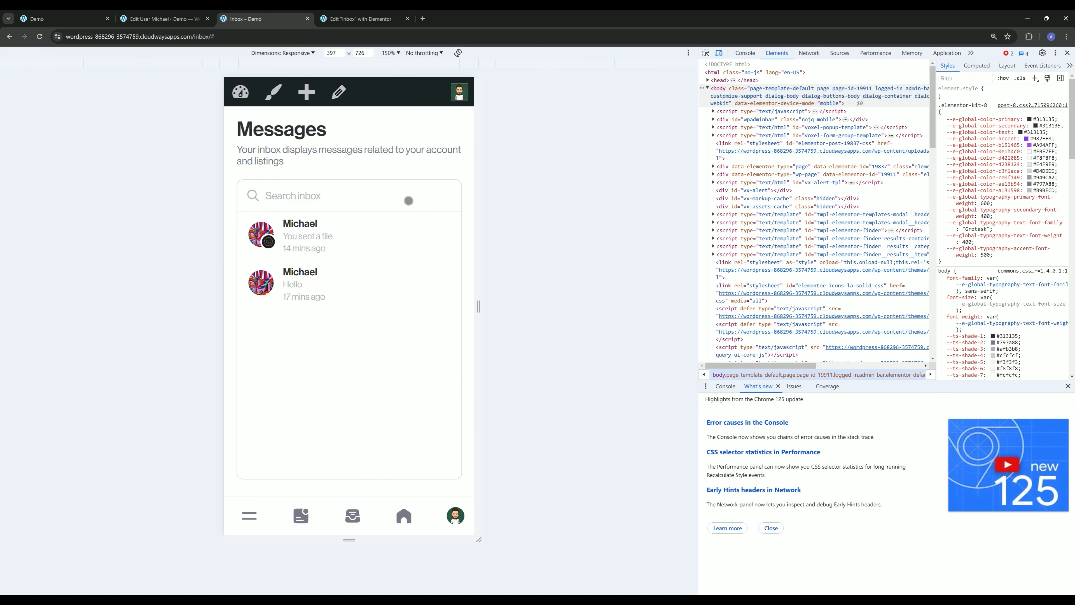
click(335, 238)
key(F12)
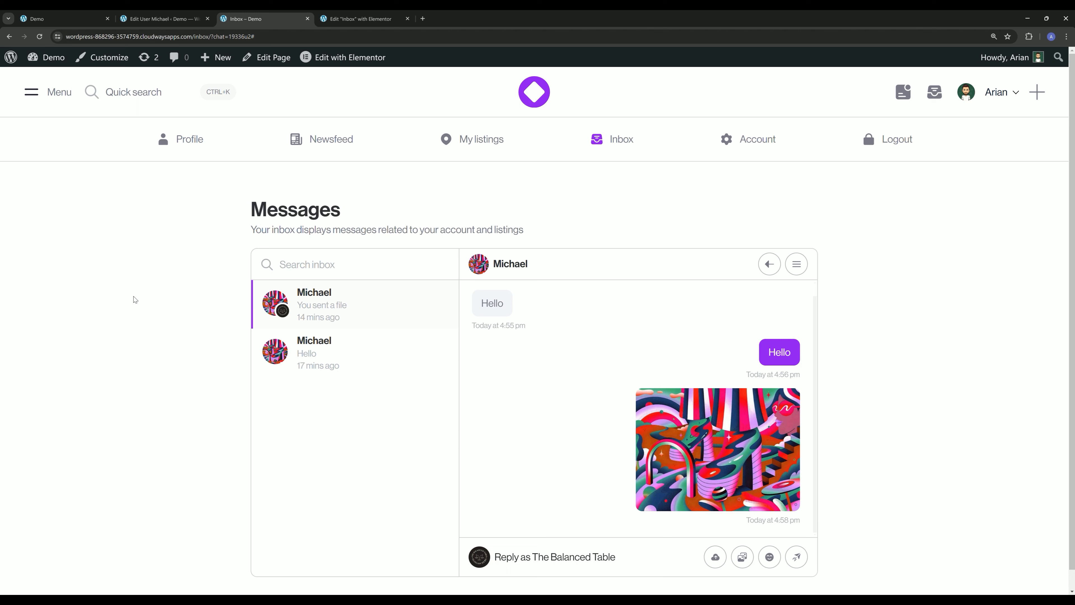